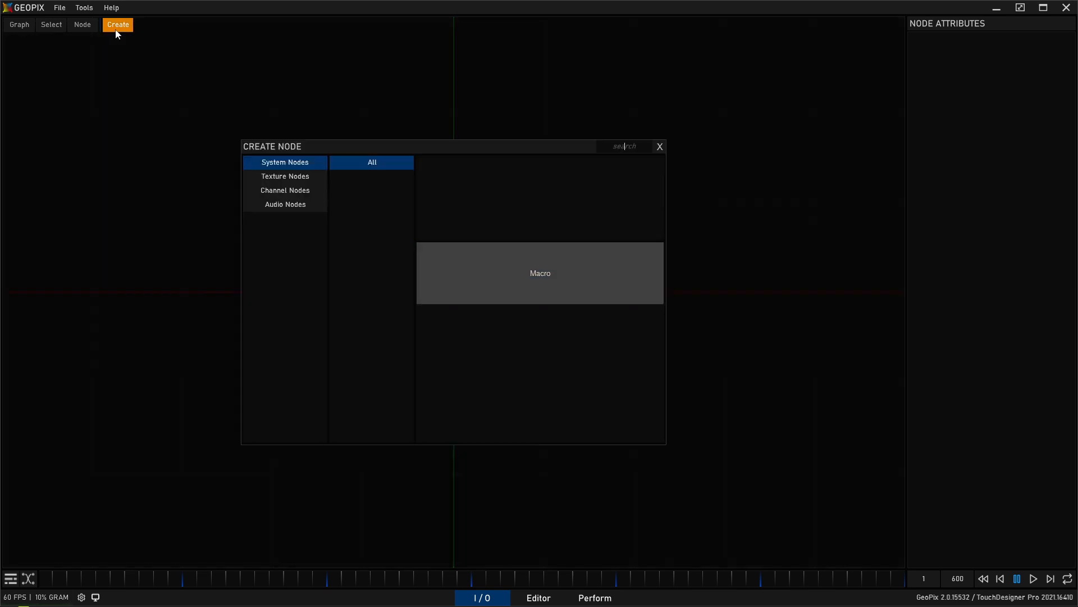
Step: Add a Macro node to the graph and enter its internal network
left_click(371, 163)
left_click(523, 230)
double_click(521, 227)
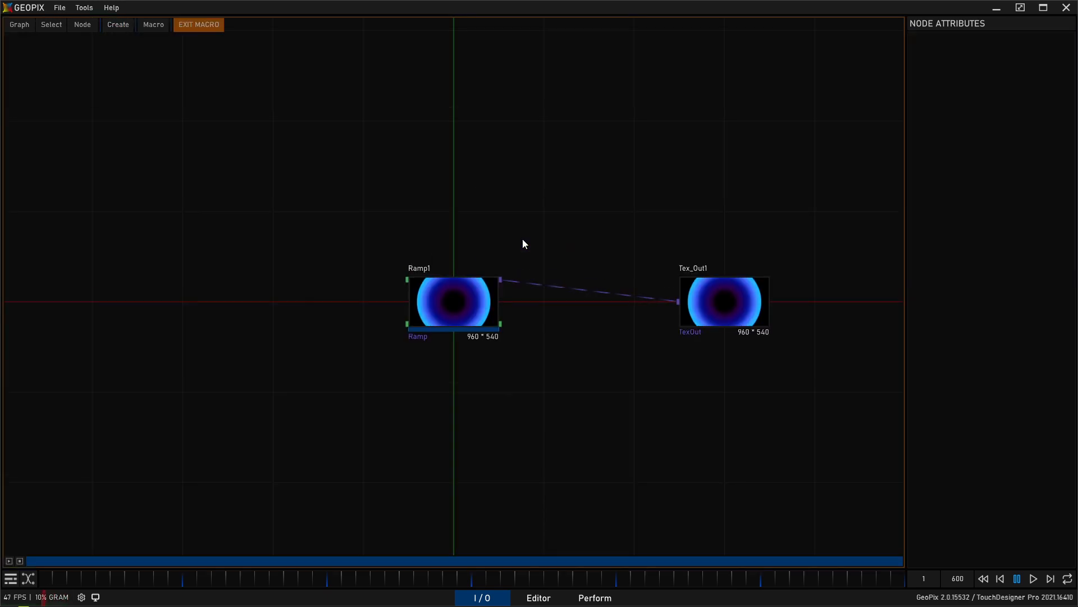
Step: Scrub the macro's timing bar and the main timeline to examine how Ramp1's animation follows them, with Ramp1's attributes displayed
left_click(467, 297)
left_click_drag(642, 363, 438, 426)
left_click(9, 560)
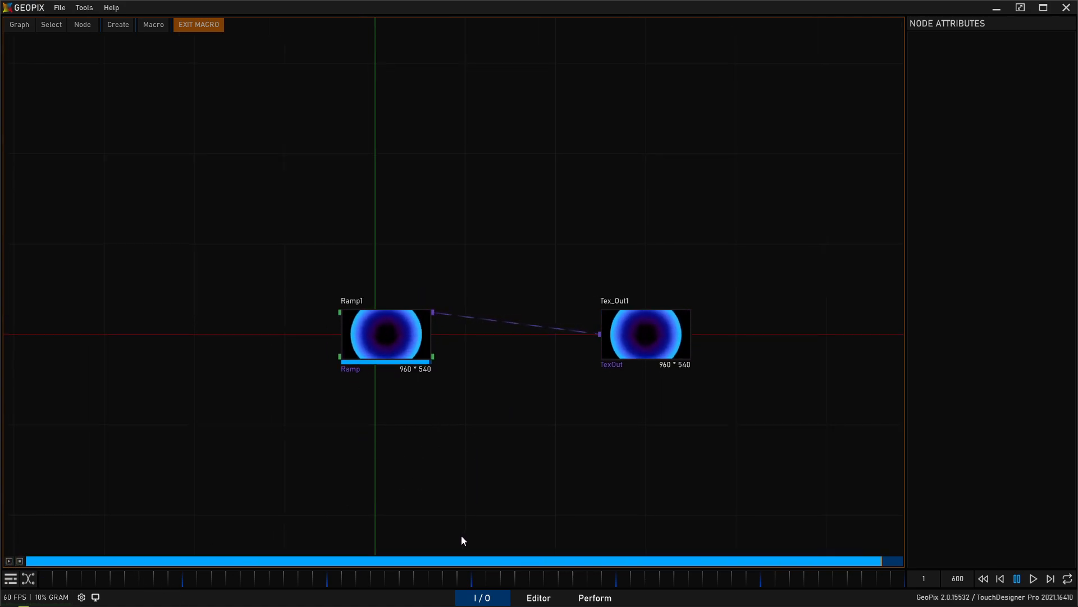
left_click_drag(715, 557, 821, 542)
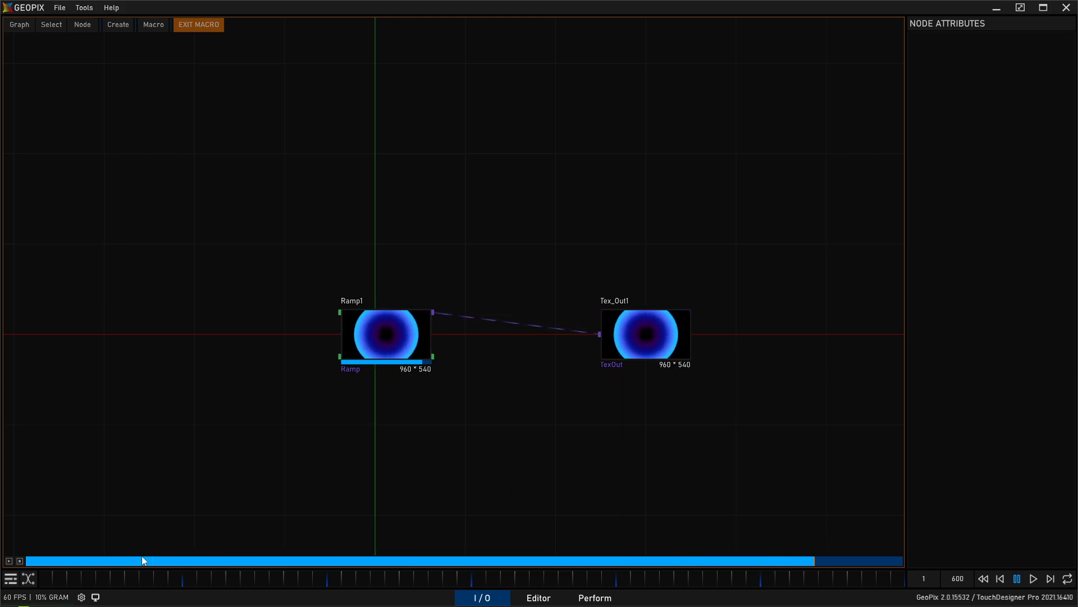
left_click(430, 347)
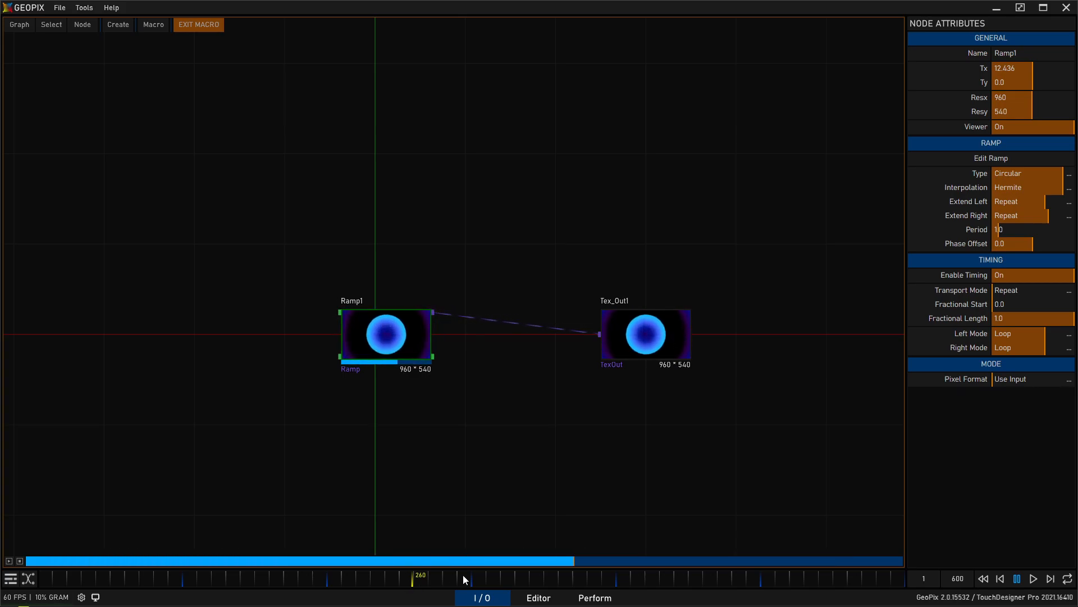
left_click(1000, 579)
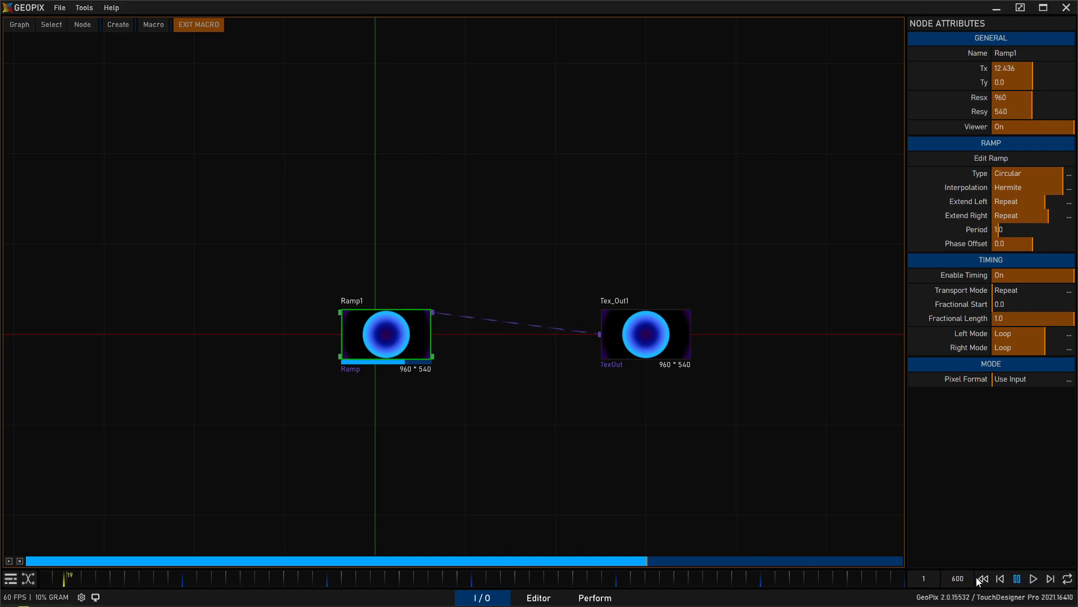
key("Tab")
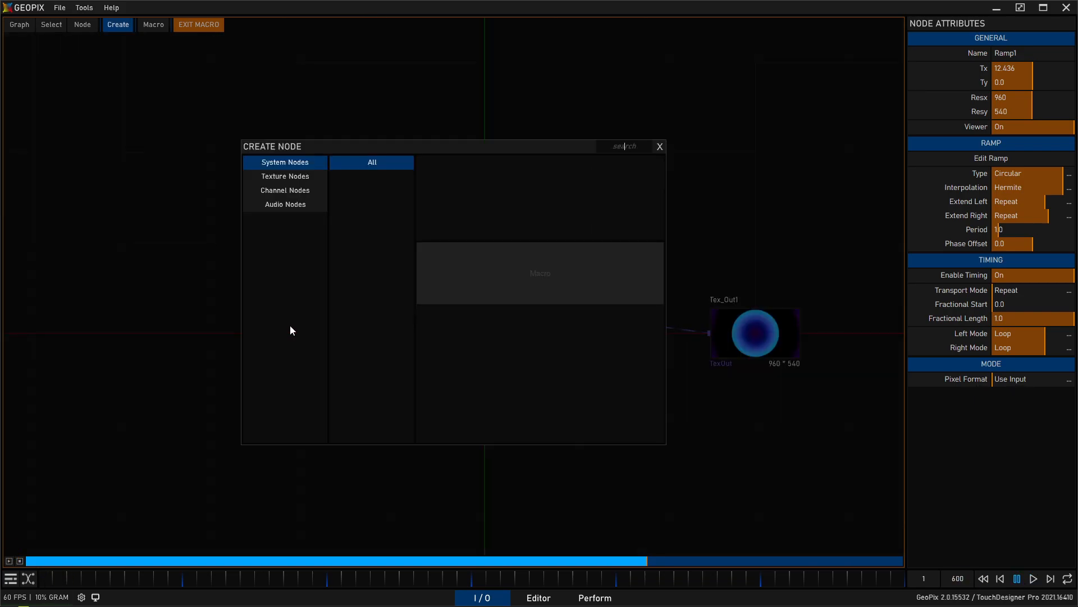
left_click(661, 146)
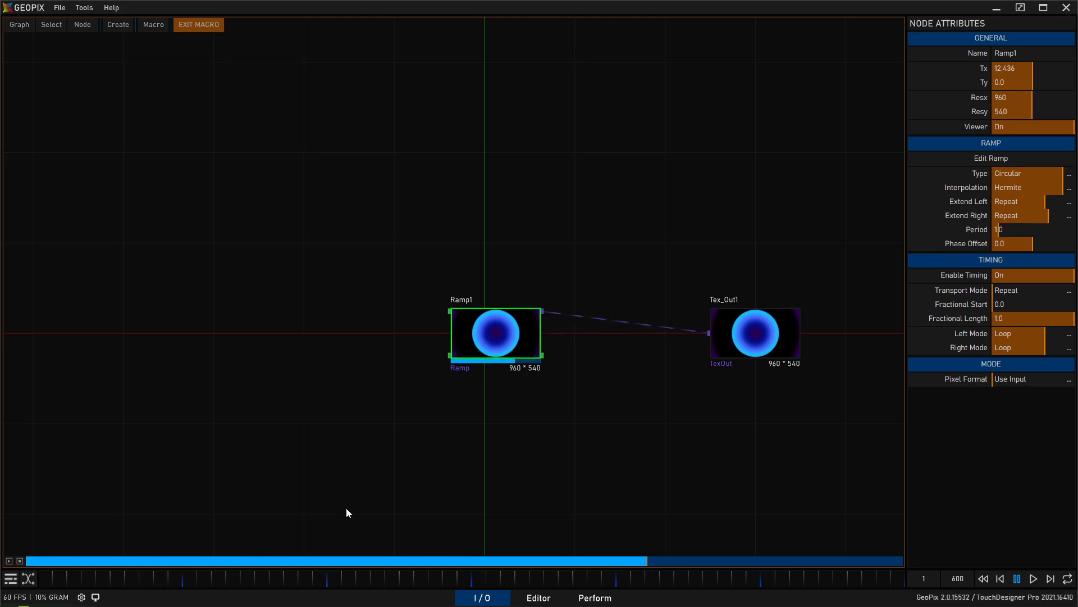
Step: Turn off Enable Timing for Ramp1 and shift the node slightly in the network
left_click(1019, 278)
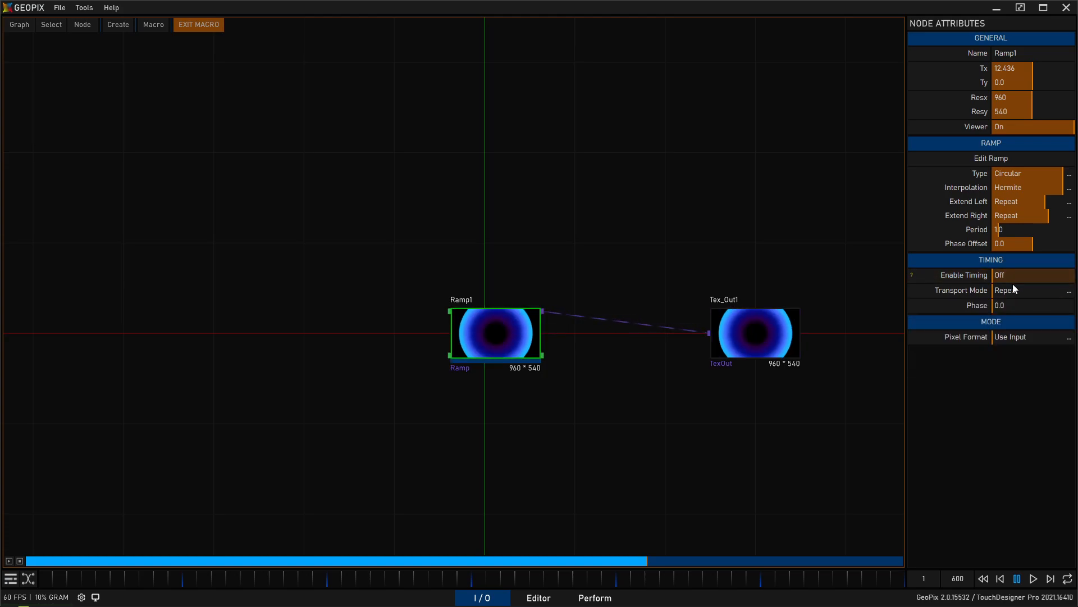
left_click_drag(500, 335, 498, 337)
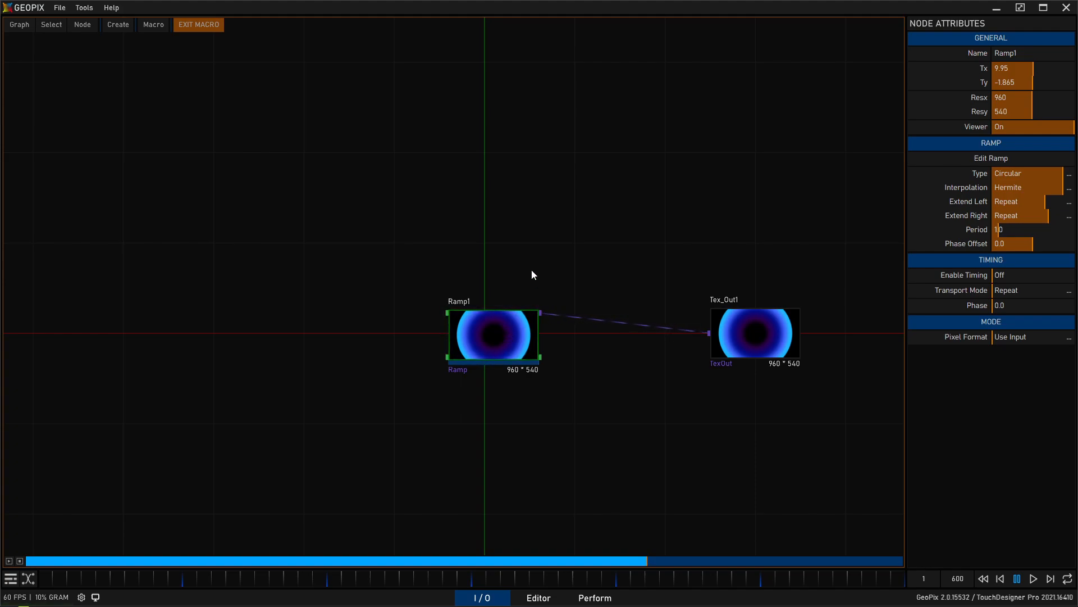
left_click_drag(453, 213, 462, 213)
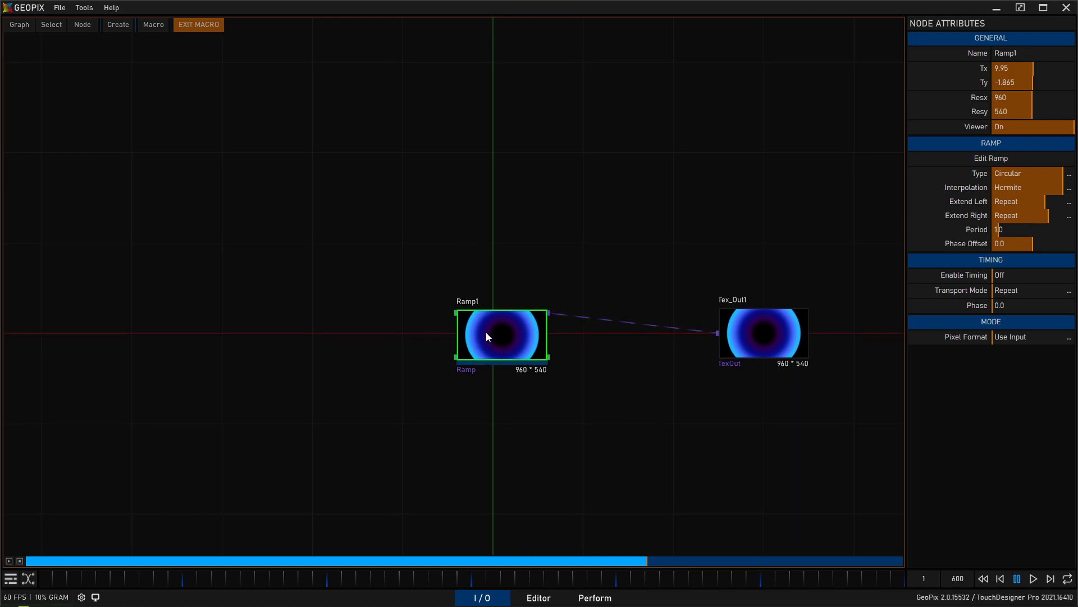
Step: Scrub the macro's timing bar back to its start and try out Ramp1's Phase value, leaving it at 0.0
left_click_drag(49, 561, 15, 563)
left_click_drag(1033, 305, 695, 350)
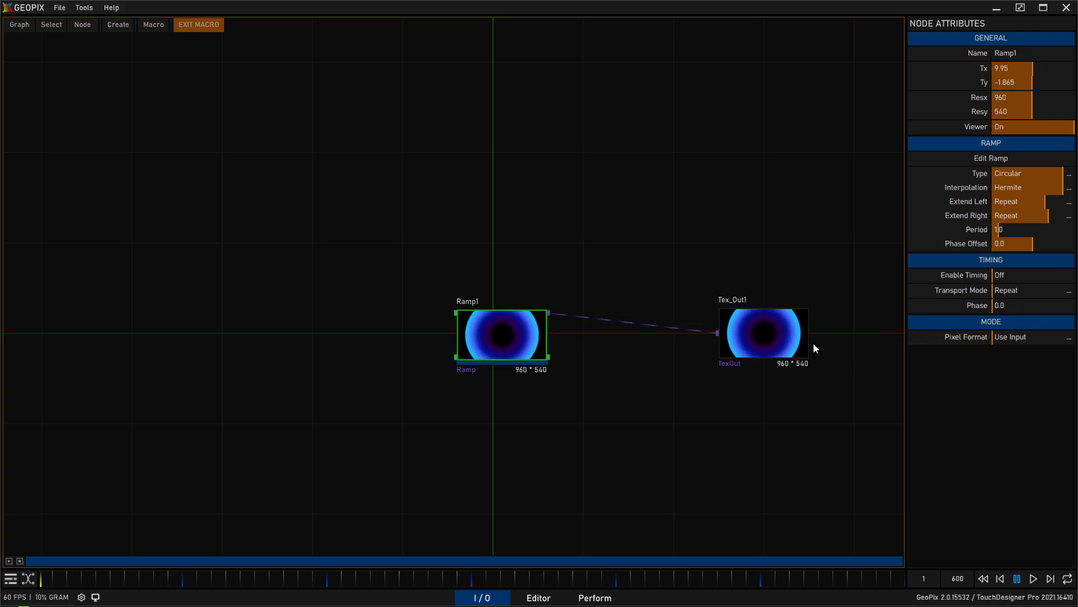
left_click_drag(250, 322, 267, 338)
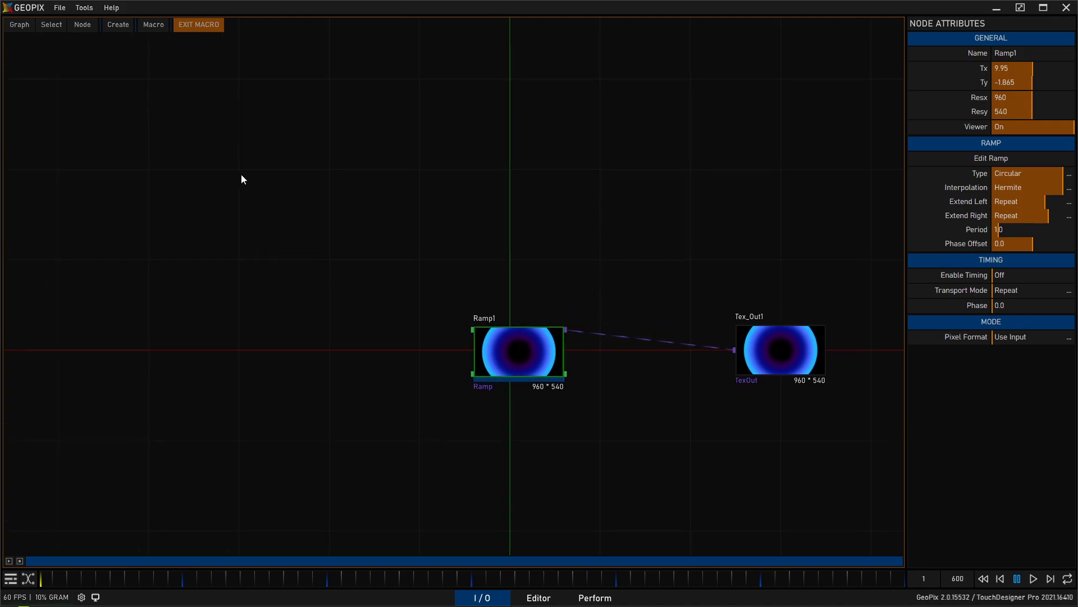
Step: Create a KeyFramer channel generator node beside Ramp1 in the macro, on its input side
left_click(118, 31)
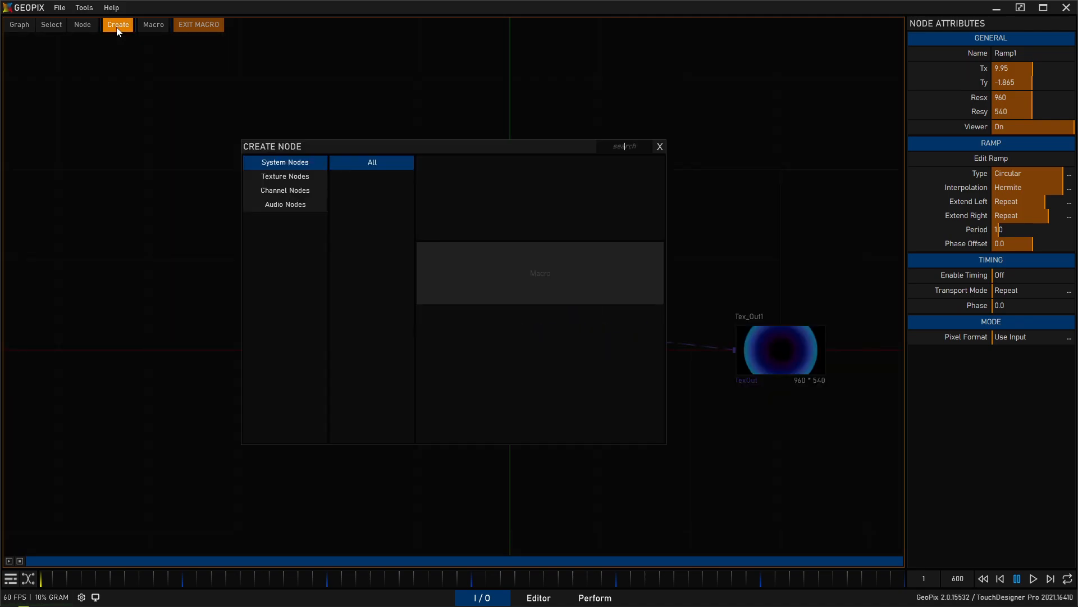
left_click(296, 193)
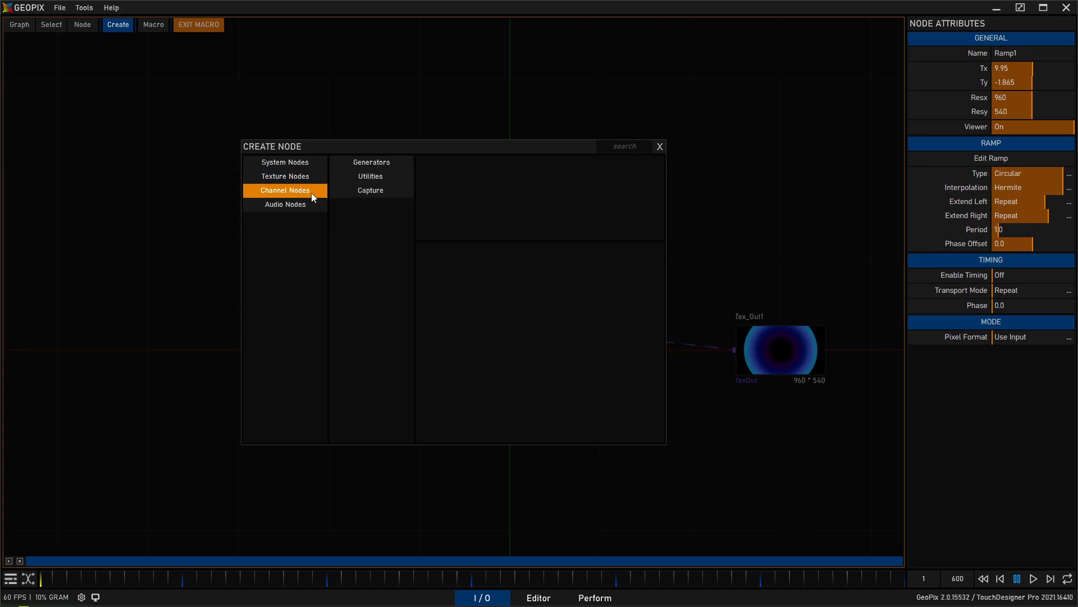
left_click(370, 163)
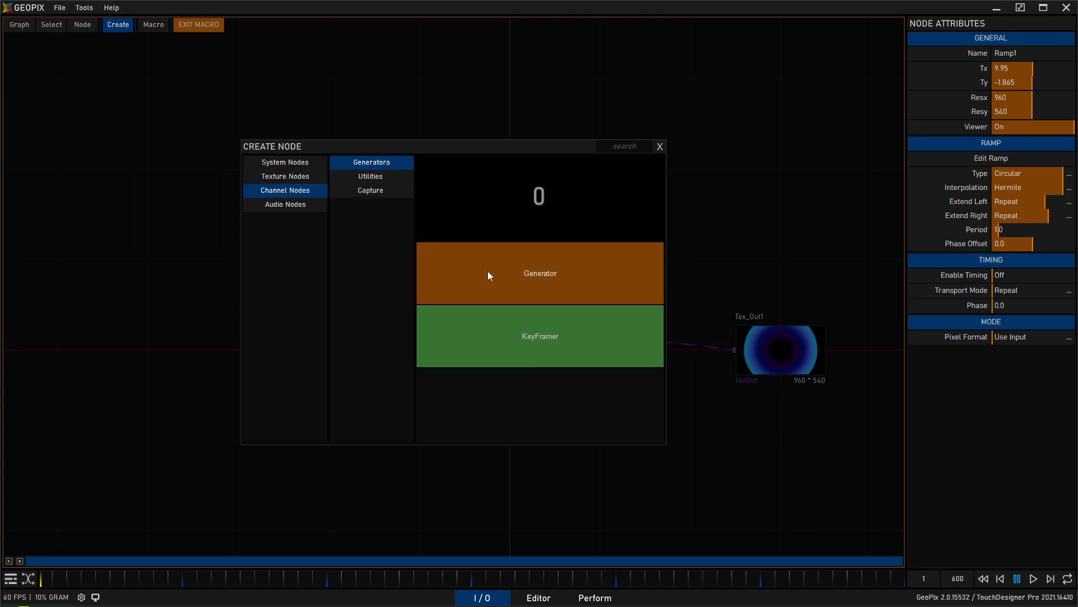
left_click(530, 336)
left_click(358, 348)
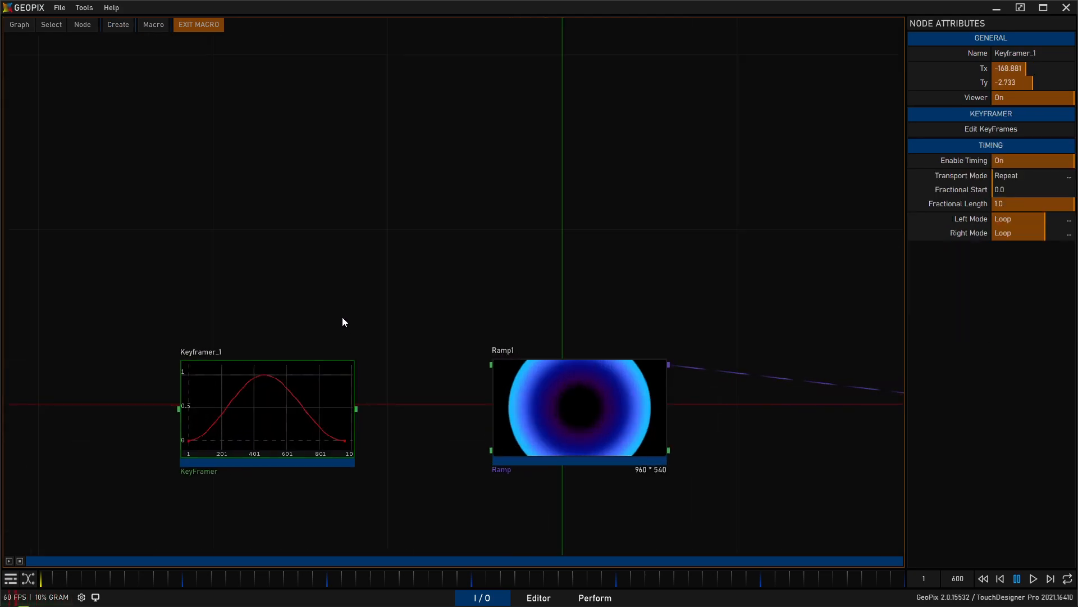
Step: Connect the KeyFramer's output to Ramp1's upper input and run the macro's timing to preview the animation
mouse_move(392, 329)
left_click_drag(393, 329, 526, 283)
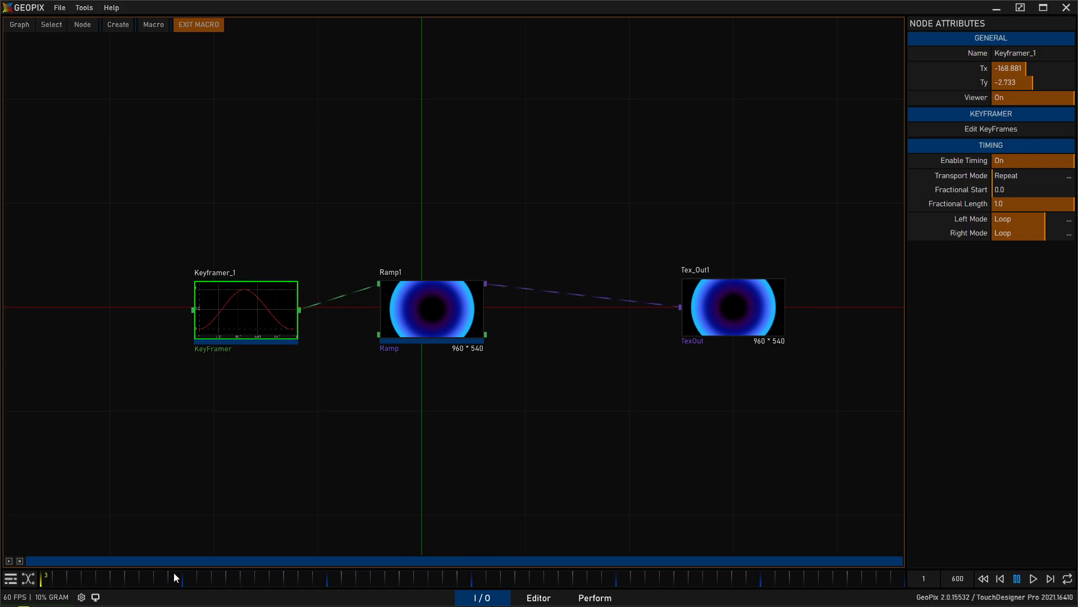
left_click(10, 561)
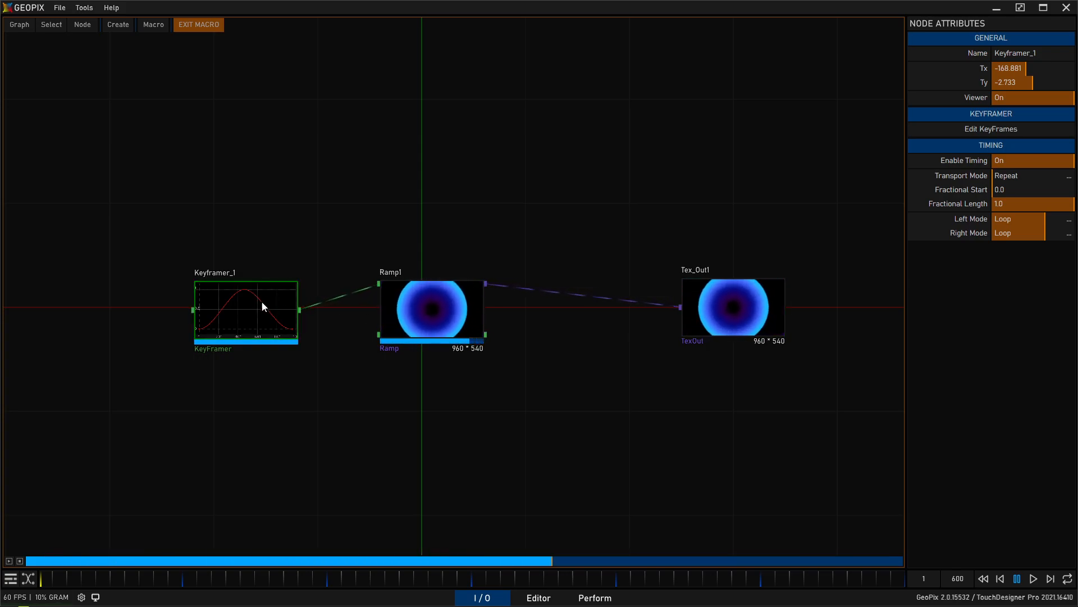
Step: Open the KeyFramer's keyframes for editing, select the val channel and move the editor clear of the node
left_click(983, 129)
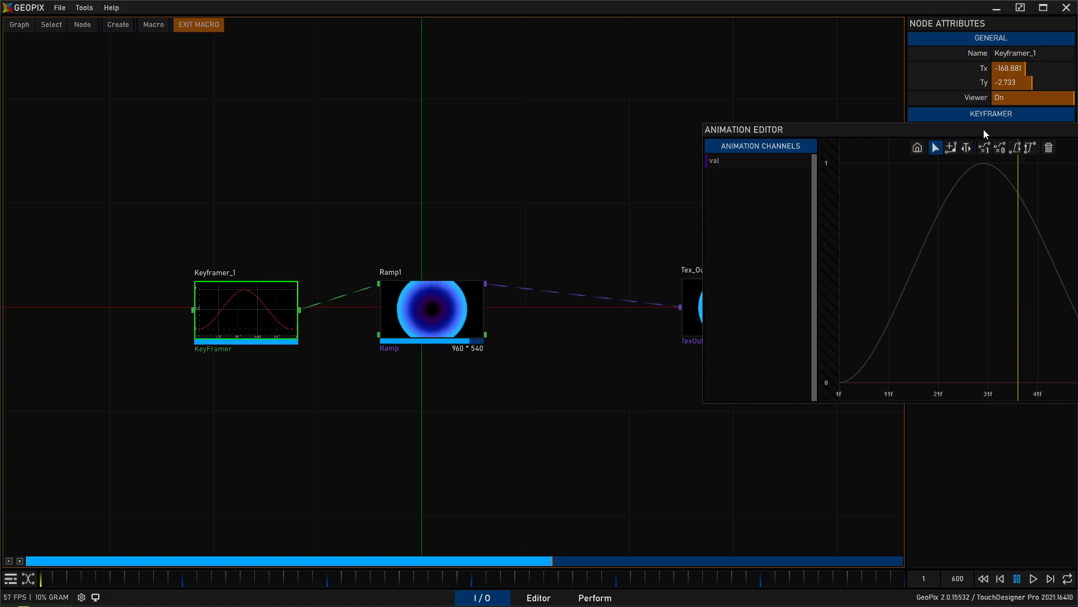
left_click_drag(983, 130, 487, 157)
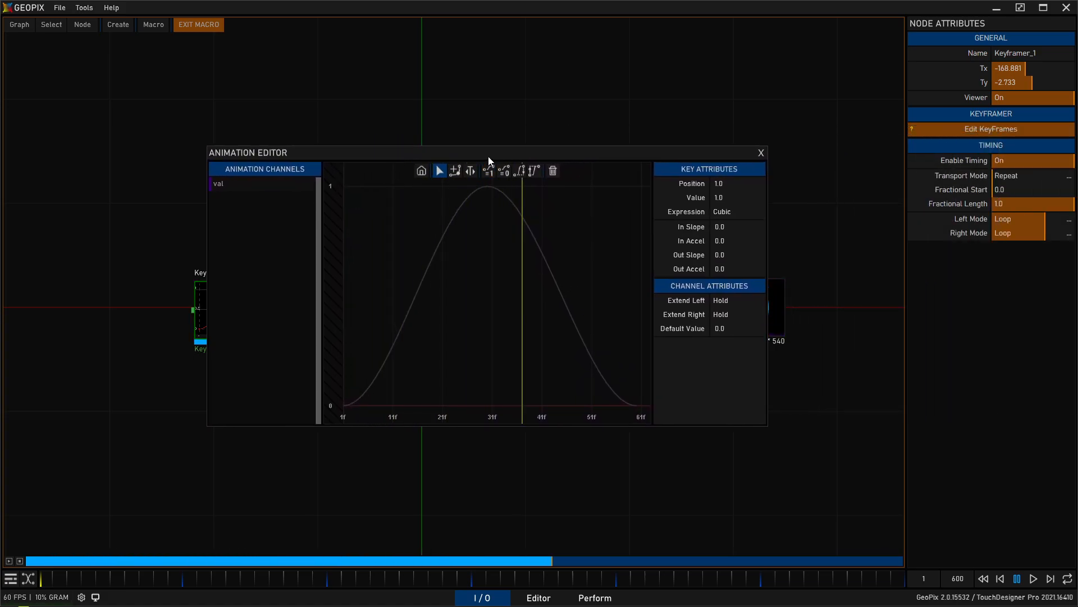
left_click(254, 188)
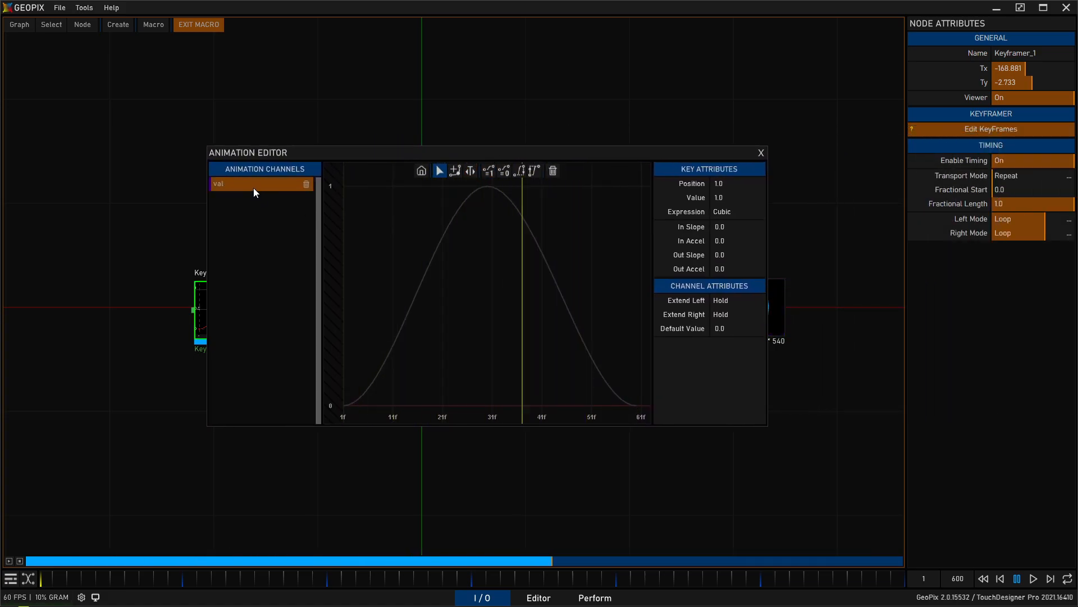
left_click(255, 187)
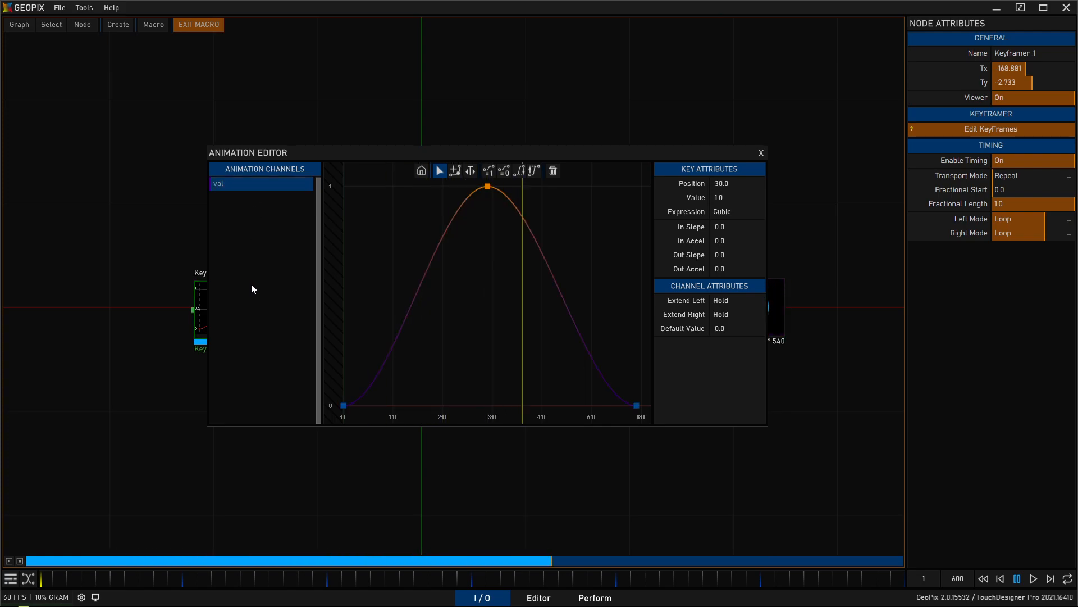
left_click_drag(494, 152, 606, 209)
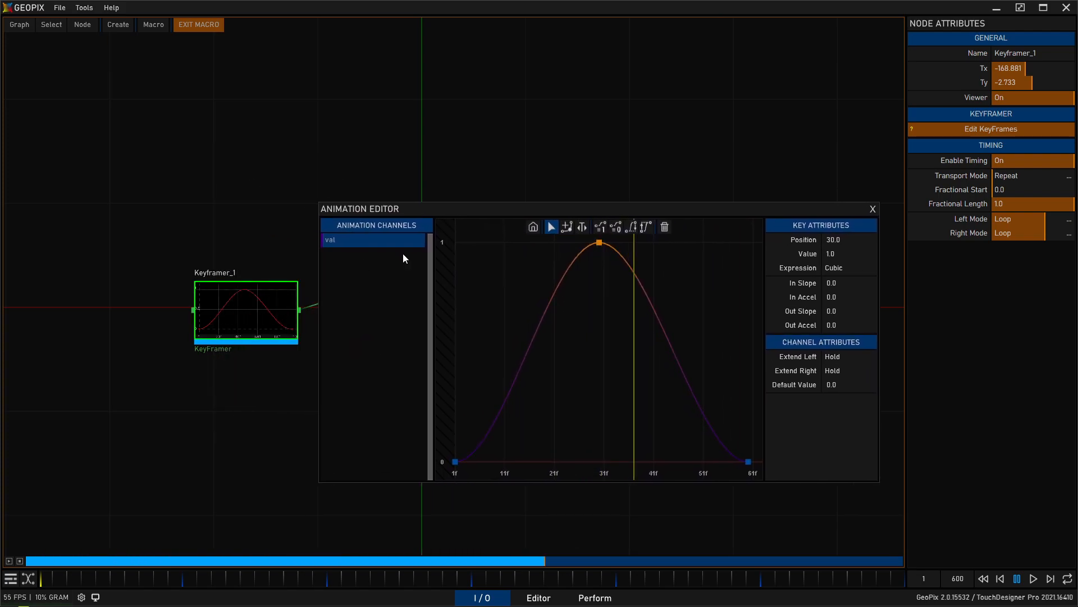
Step: Insert two keys on the val curve, at position 15 with value 0.48 and position 45 with value 0.53
left_click(567, 227)
left_click(524, 355)
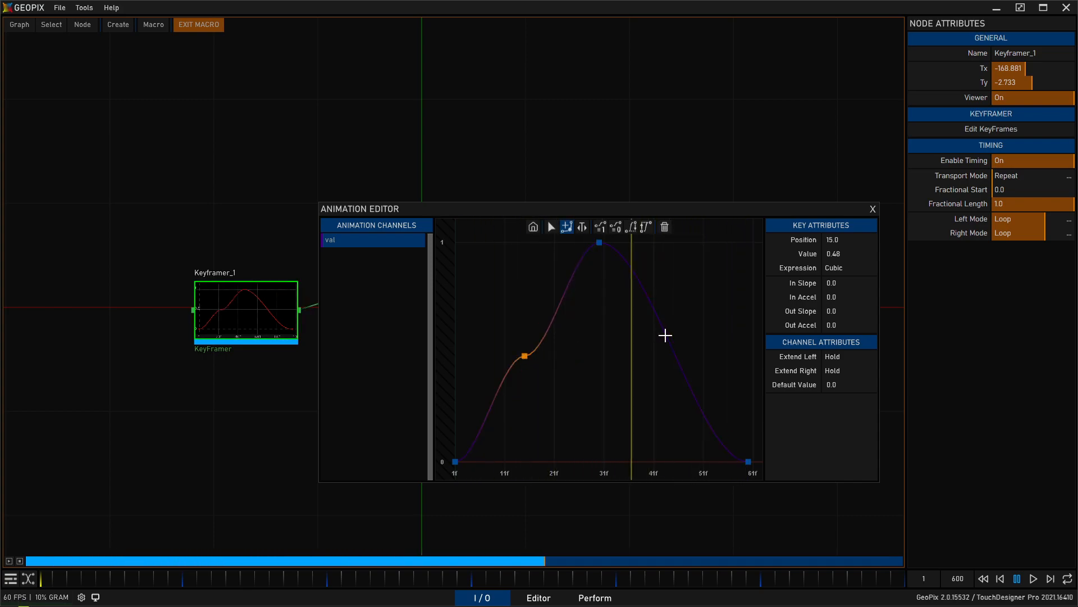
left_click(676, 346)
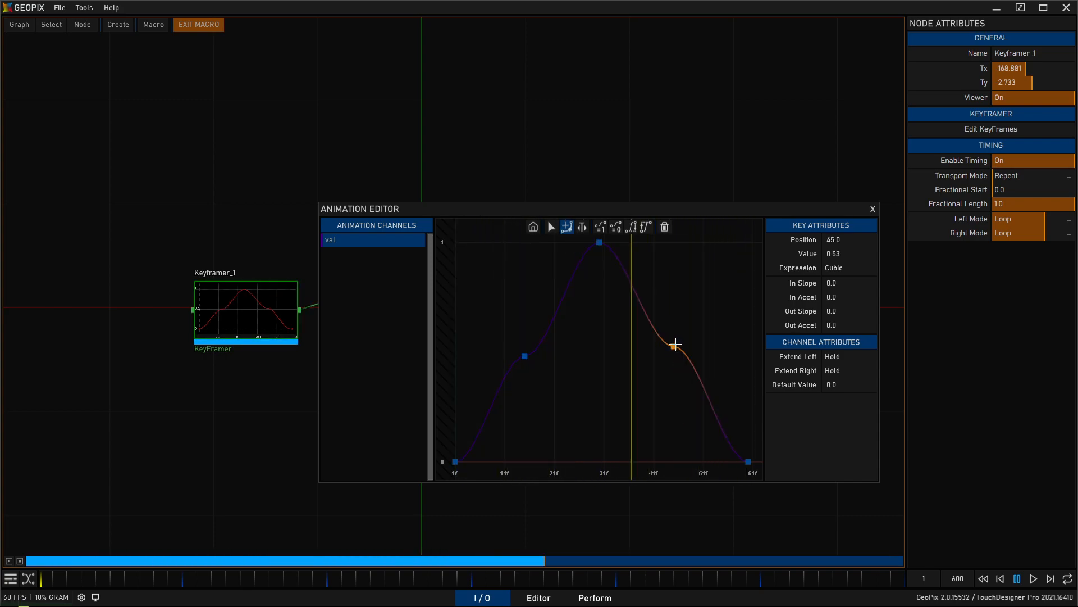
Step: Reshape the val curve by moving keys: raise the first to about position 10, and form low points near positions 22 and 48
left_click(554, 236)
left_click(551, 227)
left_click_drag(557, 240, 561, 444)
left_click_drag(523, 353, 500, 289)
left_click_drag(675, 347, 690, 453)
Step: Set the val curve's last key and first peak to 1, and its two low keys near positions 22 and 48 to 0
left_click(754, 460)
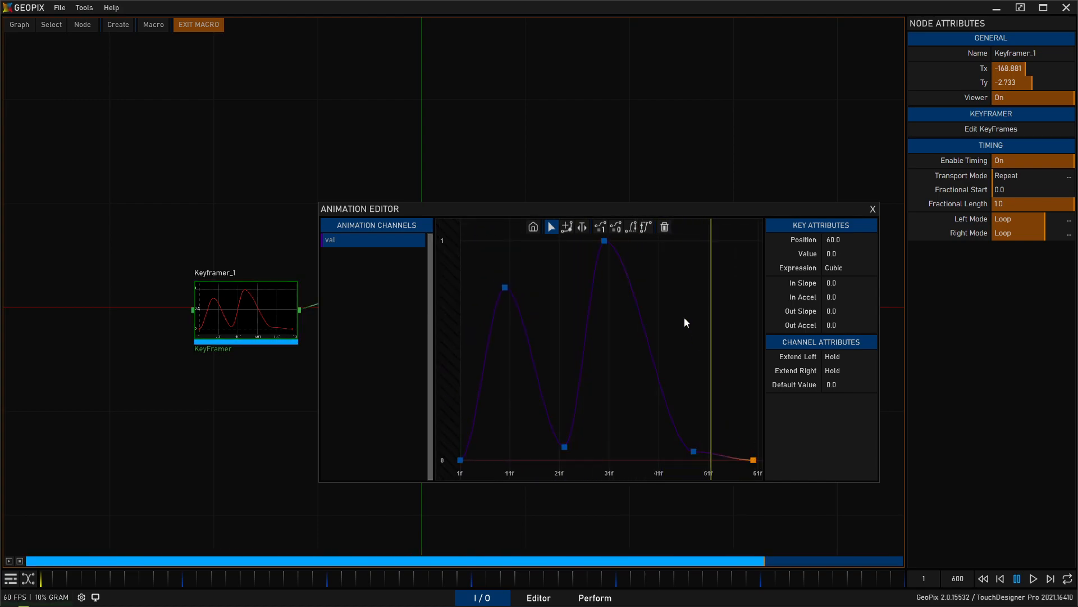
left_click(601, 227)
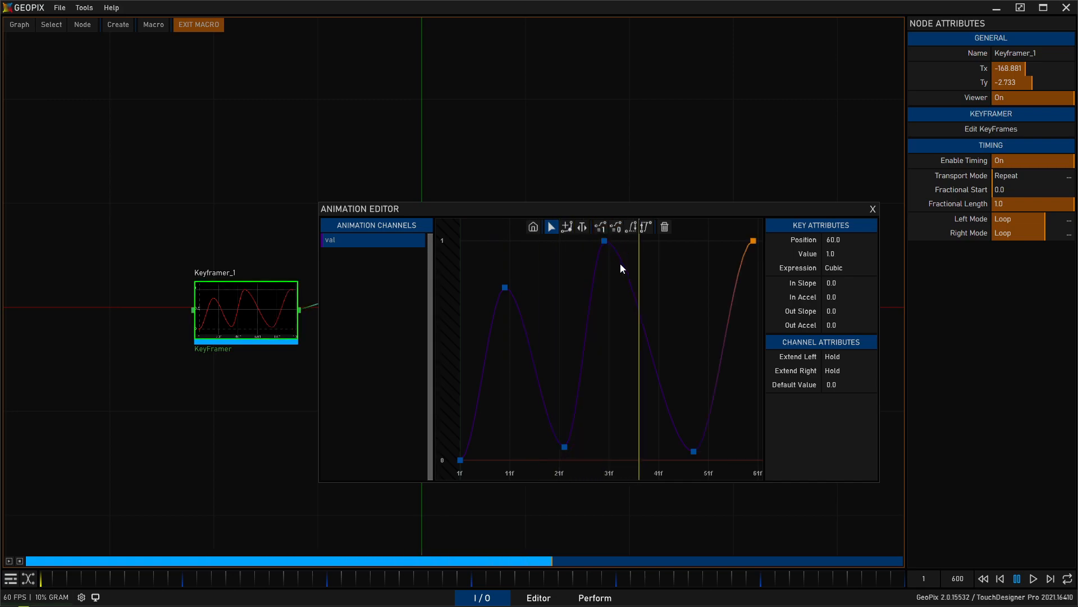
left_click(609, 254)
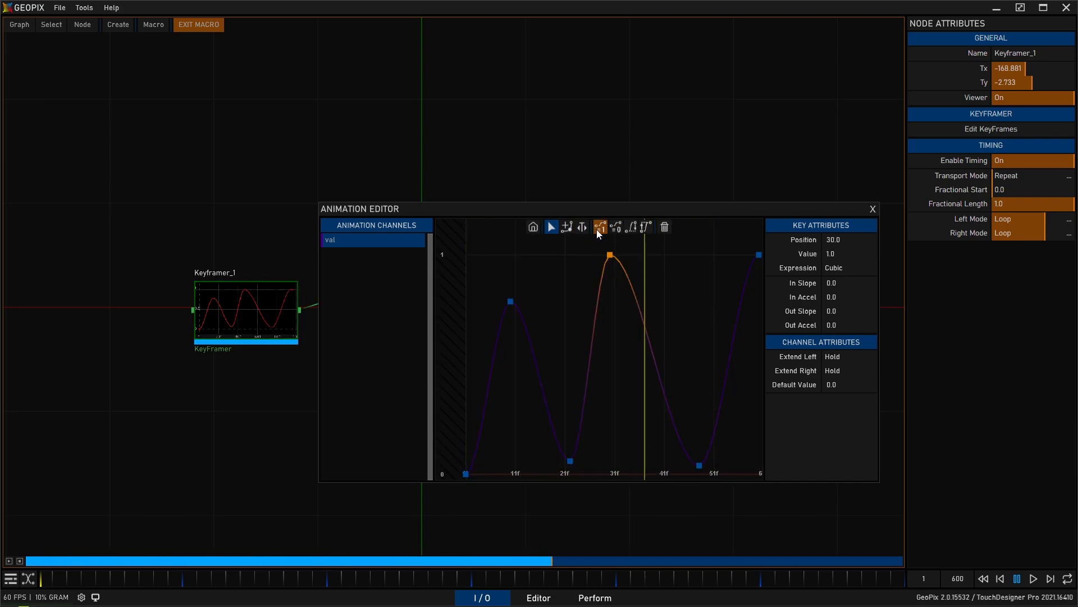
left_click_drag(517, 404, 707, 472)
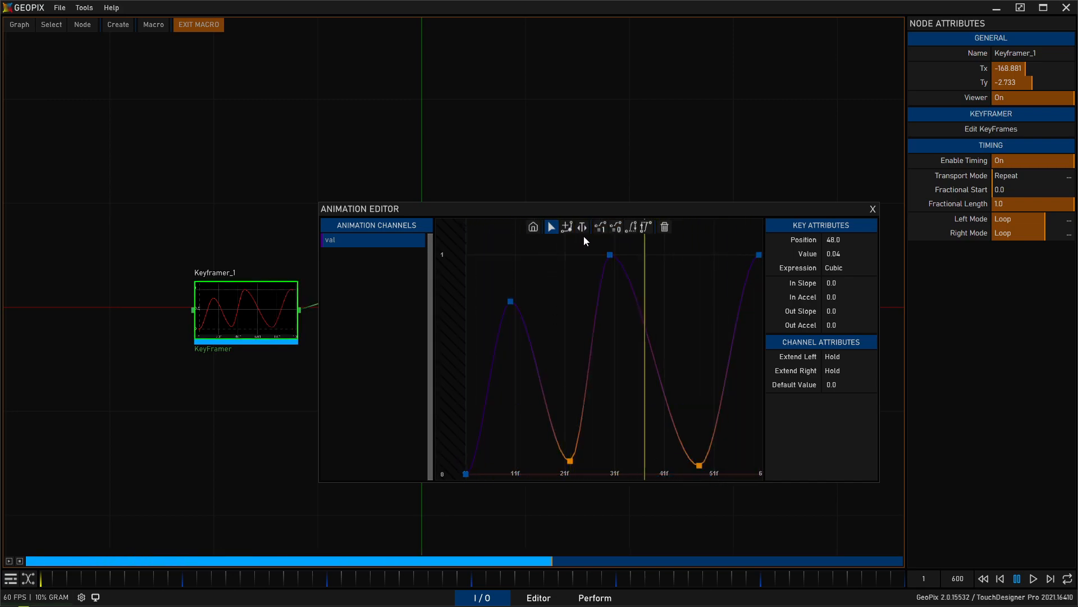
left_click(617, 228)
left_click(511, 301)
left_click(512, 301)
left_click(599, 227)
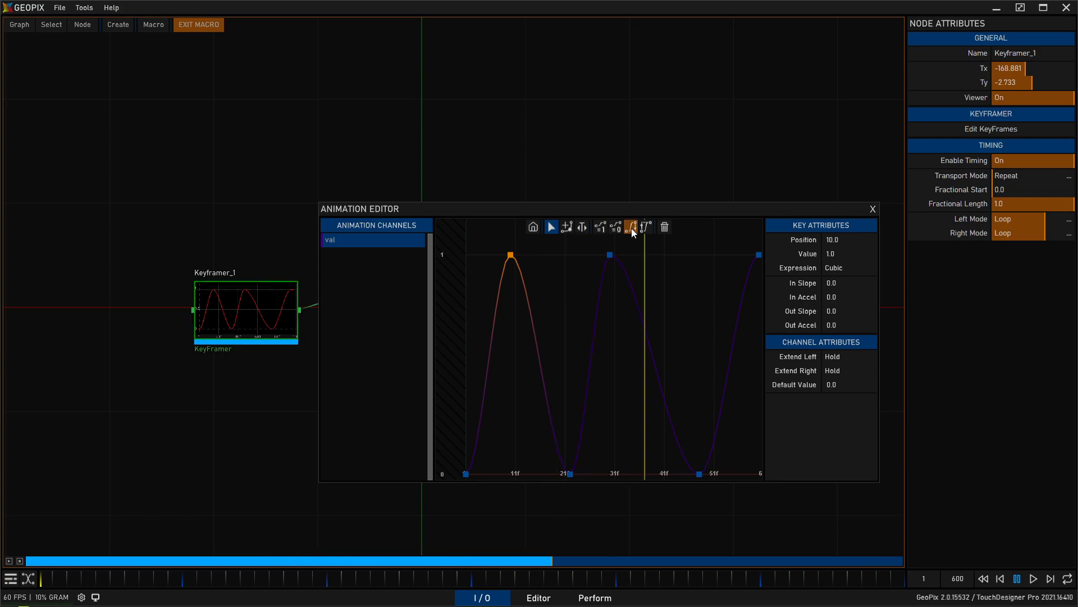
Step: Lower the first two peaks to different heights, then align all three high keys to the highest selected value of 1
left_click_drag(610, 256, 615, 276)
left_click_drag(510, 255, 511, 261)
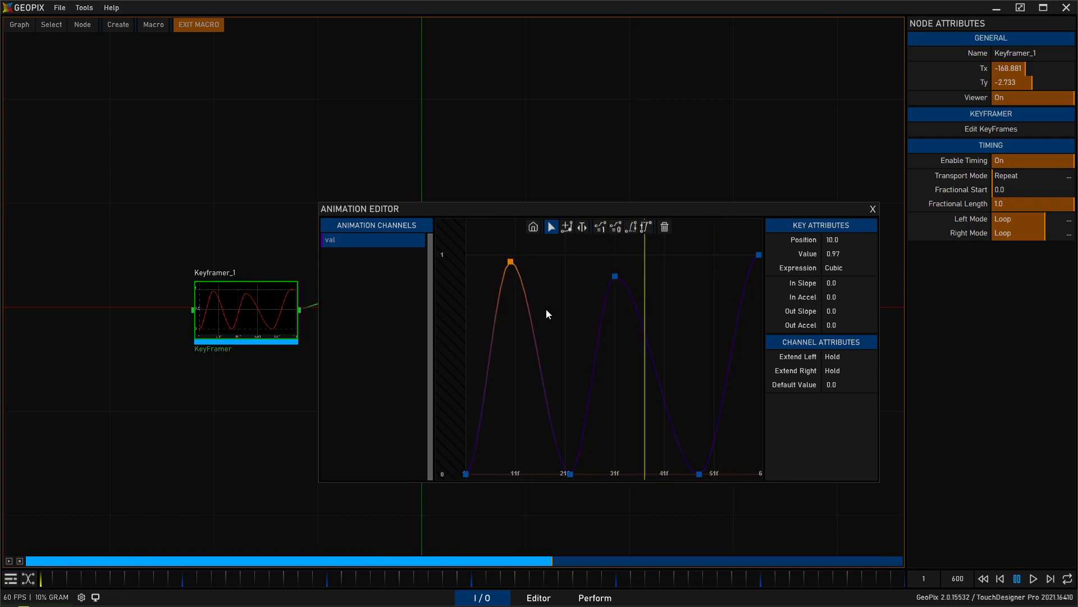
left_click_drag(497, 249, 764, 298)
scroll(528, 267, "down", 2)
left_click_drag(501, 252, 730, 322)
left_click(647, 228)
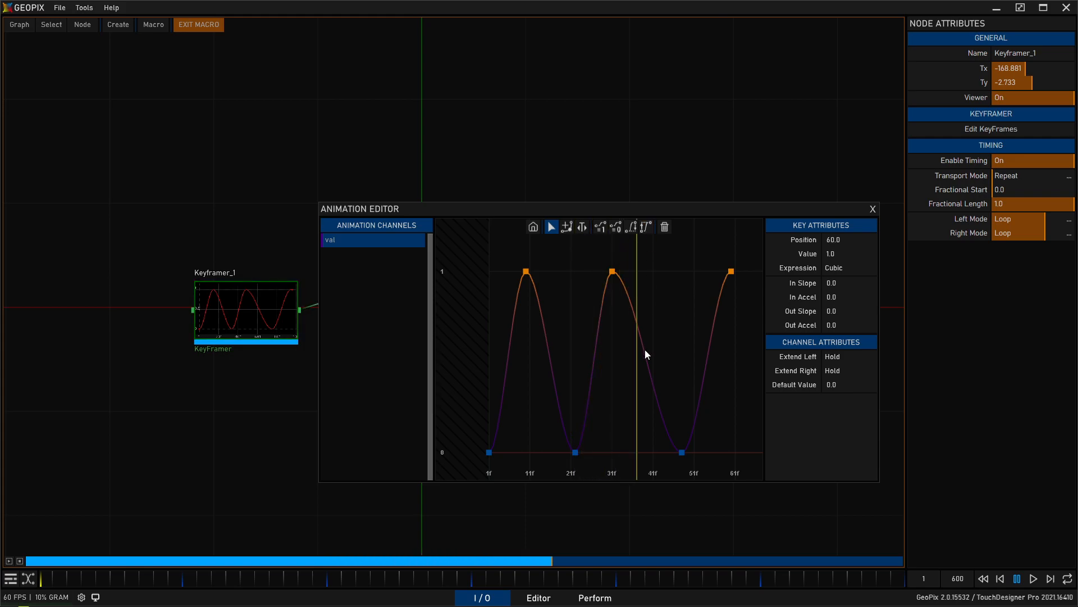
Step: Lower the first two peaks, align both to the lower value of 0.84, then set them both to 1
left_click(599, 304)
left_click_drag(613, 272, 616, 300)
left_click_drag(528, 271, 528, 280)
left_click(616, 300, "shift")
left_click(633, 227)
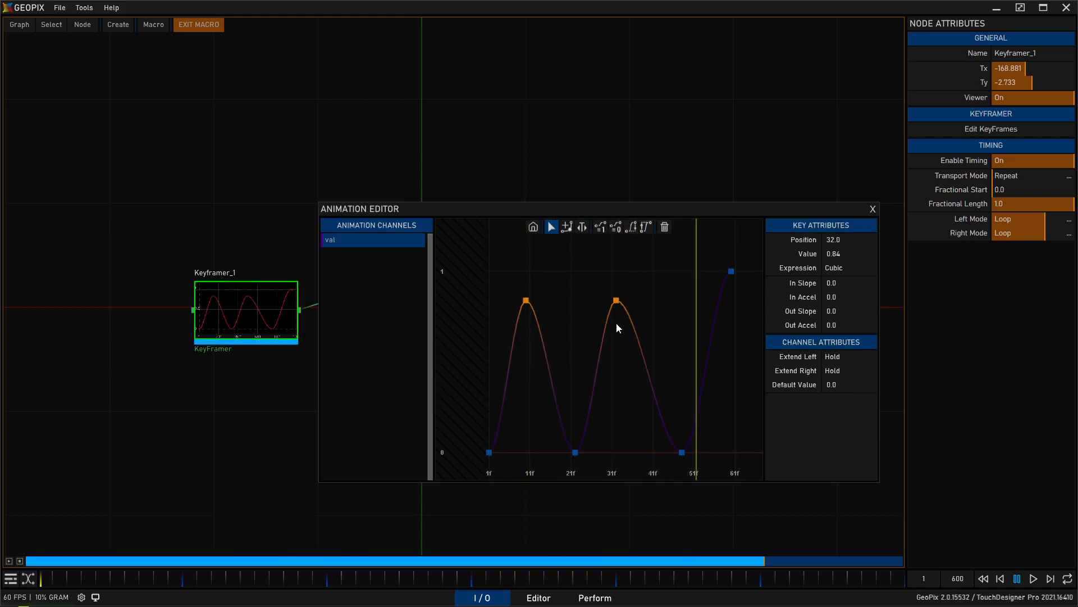
left_click(602, 229)
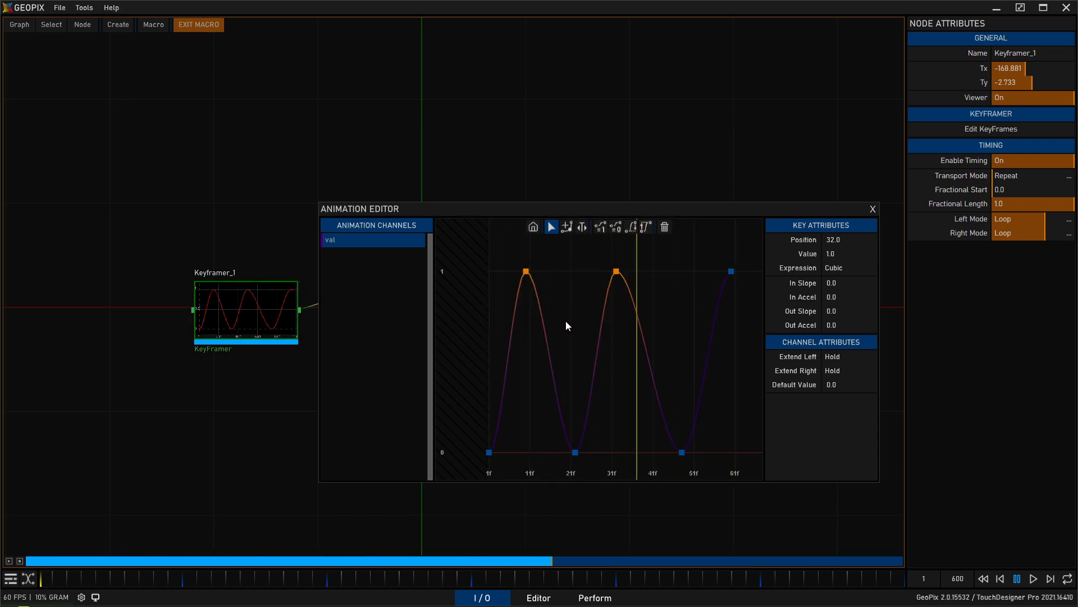
Step: Select all keys of the val curve and set their Expression to Linear
left_click(565, 325)
left_click(525, 272)
left_click_drag(564, 260, 736, 471)
left_click_drag(458, 256, 741, 461)
left_click(847, 269)
left_click(844, 296)
Step: Set the Expression of all val keys to Cubic, close the animation editor and scrub the macro's timeline to preview the result
left_click(847, 268)
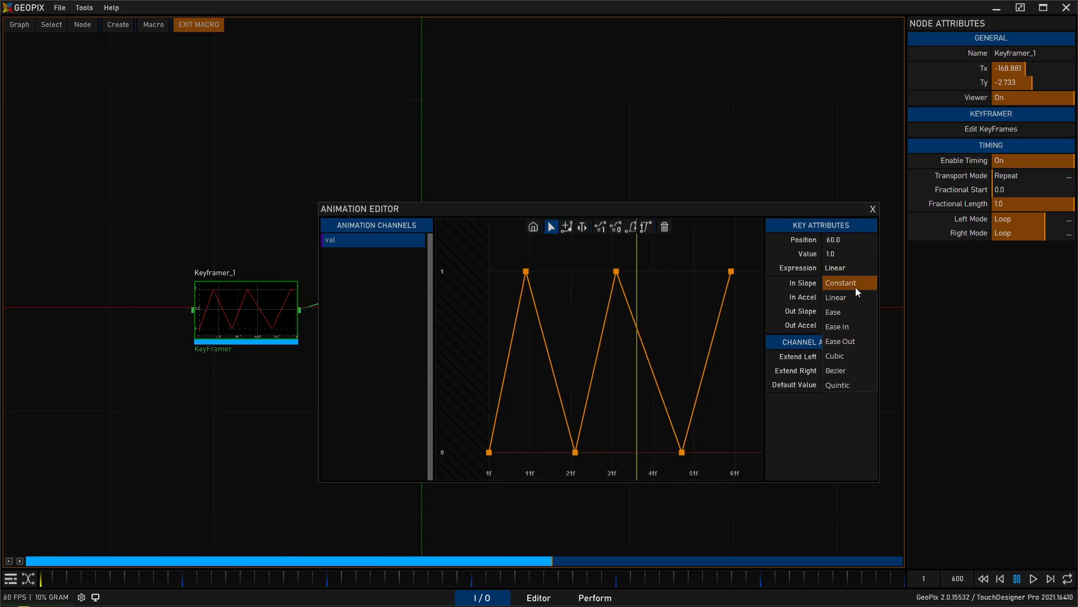
left_click(846, 358)
left_click(681, 287)
left_click_drag(595, 212, 592, 241)
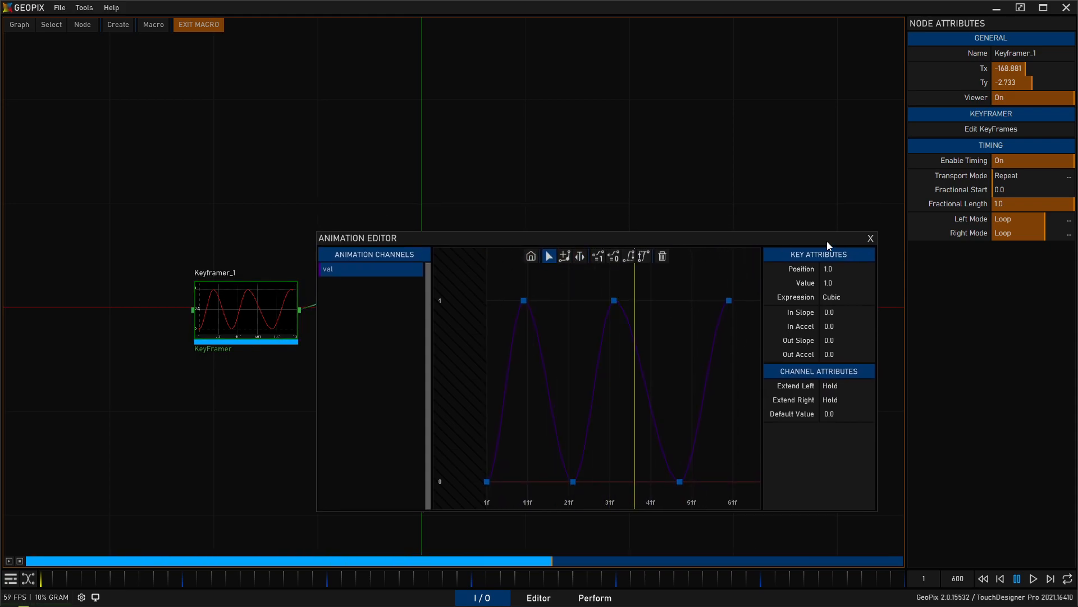
left_click(871, 238)
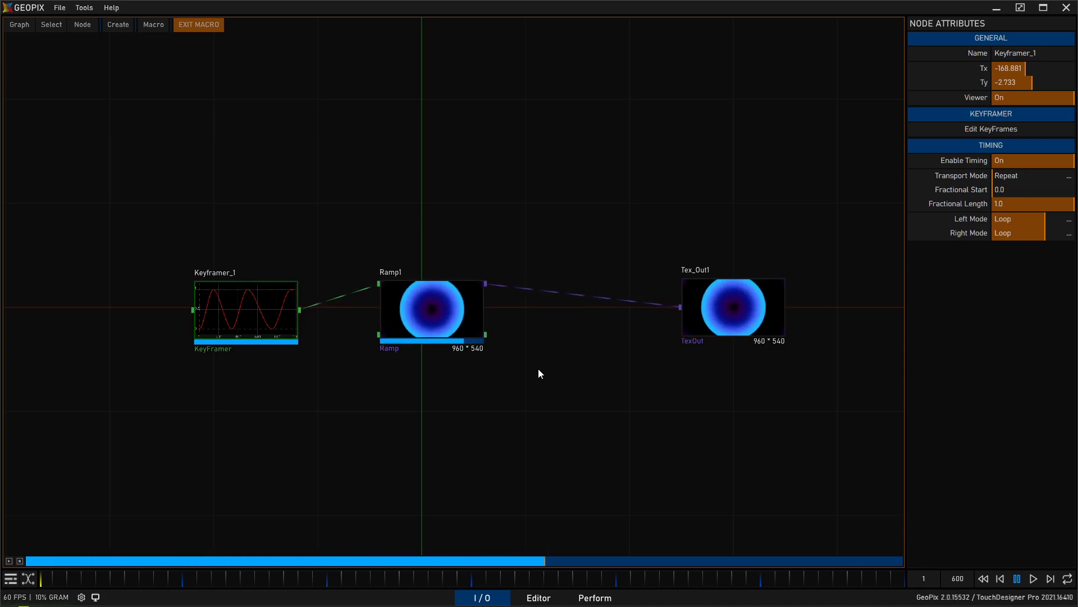
left_click_drag(38, 565, 304, 560)
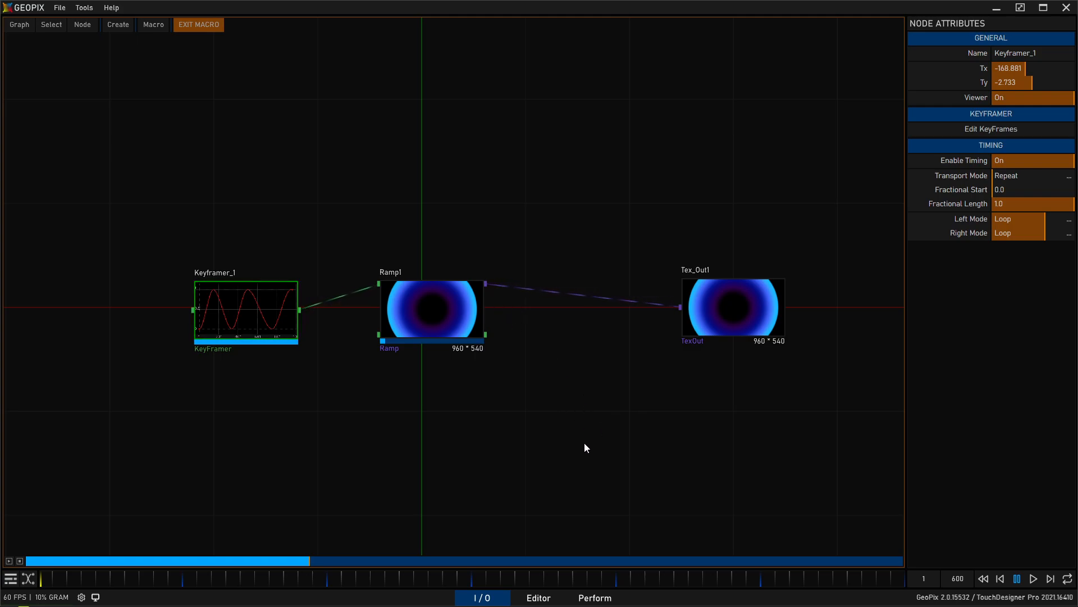
Step: Bring the Tex_Out1 node closer to Ramp1 and delete the Keyframer_1 node
left_click_drag(702, 314, 604, 318)
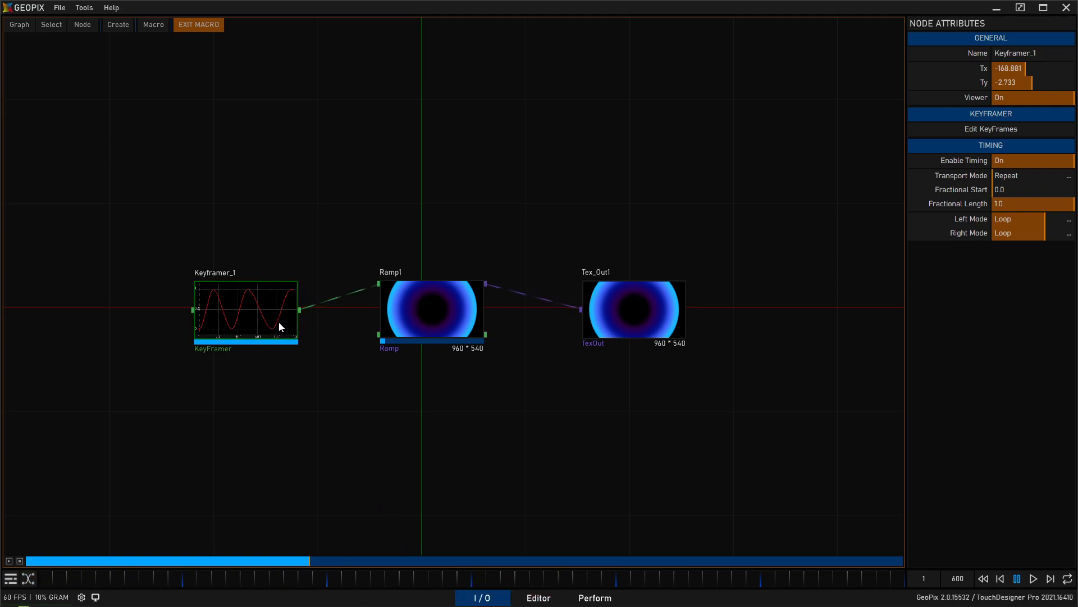
key("Delete")
left_click(449, 304)
left_click_drag(1011, 302, 944, 307)
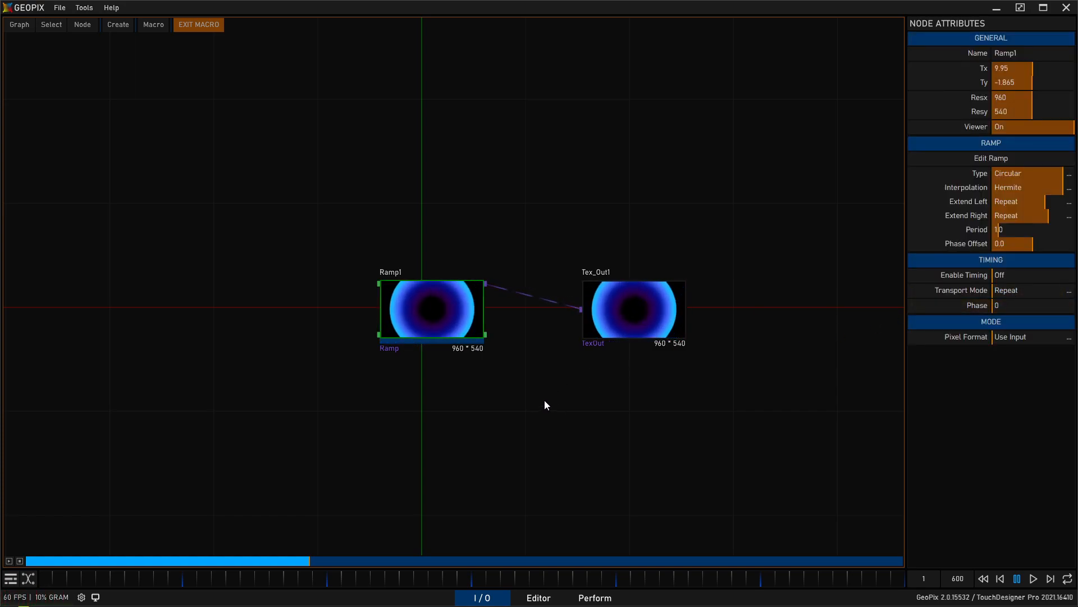
left_click_drag(467, 414, 451, 416)
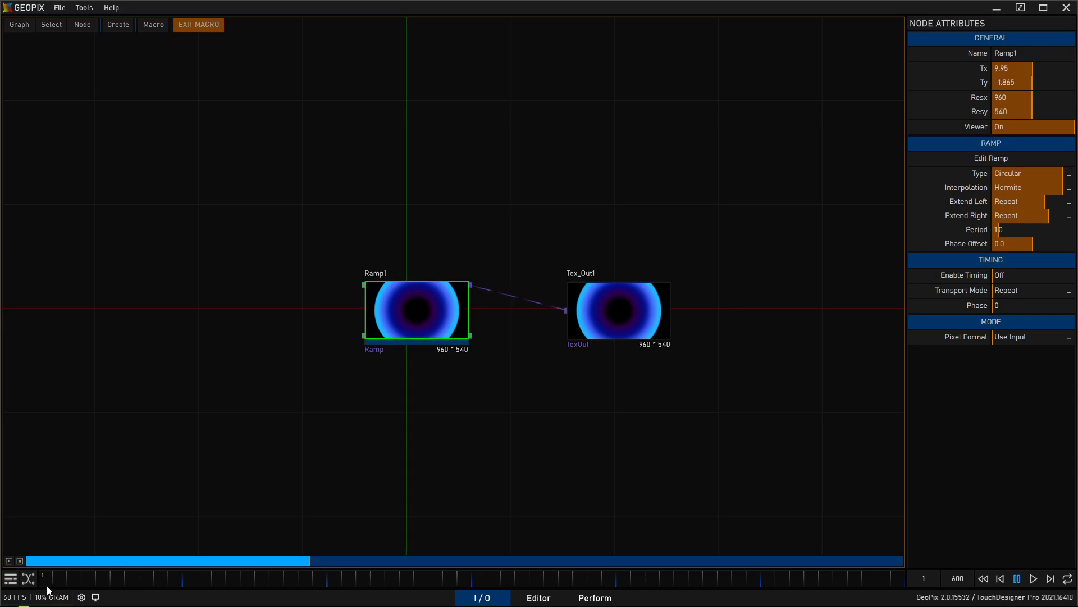
Step: Keyframe Ramp1's Phase on the global timeline at 0 on frame 1 and at just under 1 on frame 199
right_click(1018, 305)
left_click(1011, 322)
left_click(325, 576)
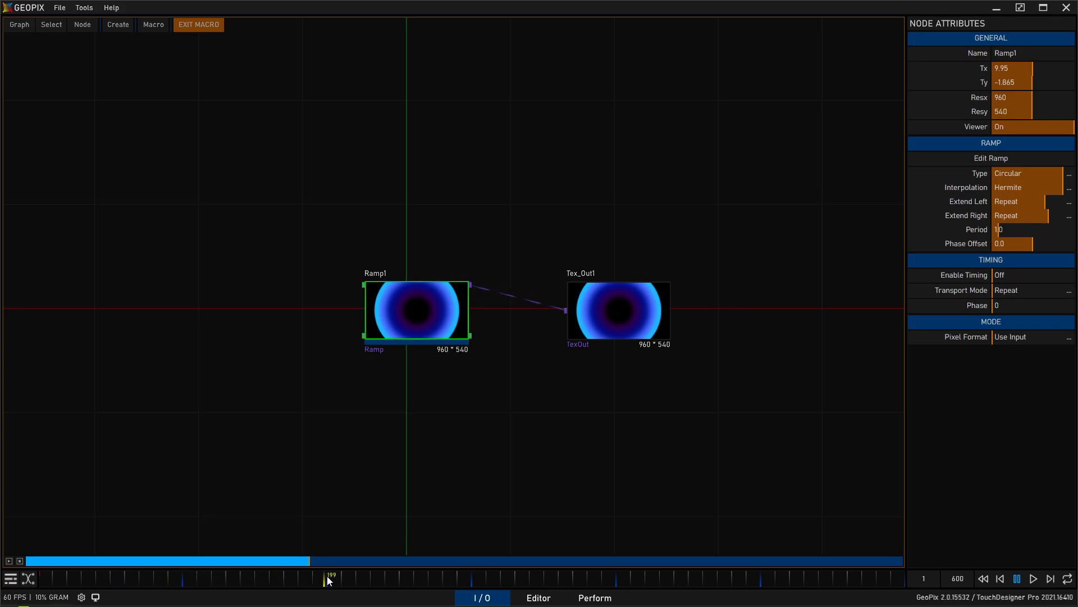
left_click_drag(1013, 308, 1070, 308)
right_click(1068, 307)
left_click(1069, 320)
Step: Keyframe Ramp1's Phase at 0 near frame 433 and at 1 on frame 600, and deselect the node
left_click(668, 579)
right_click(1026, 305)
left_click(1020, 335)
left_click(751, 578)
left_click(902, 580)
left_click_drag(1028, 306, 1077, 306)
right_click(1046, 305)
left_click(1038, 319)
left_click(646, 465)
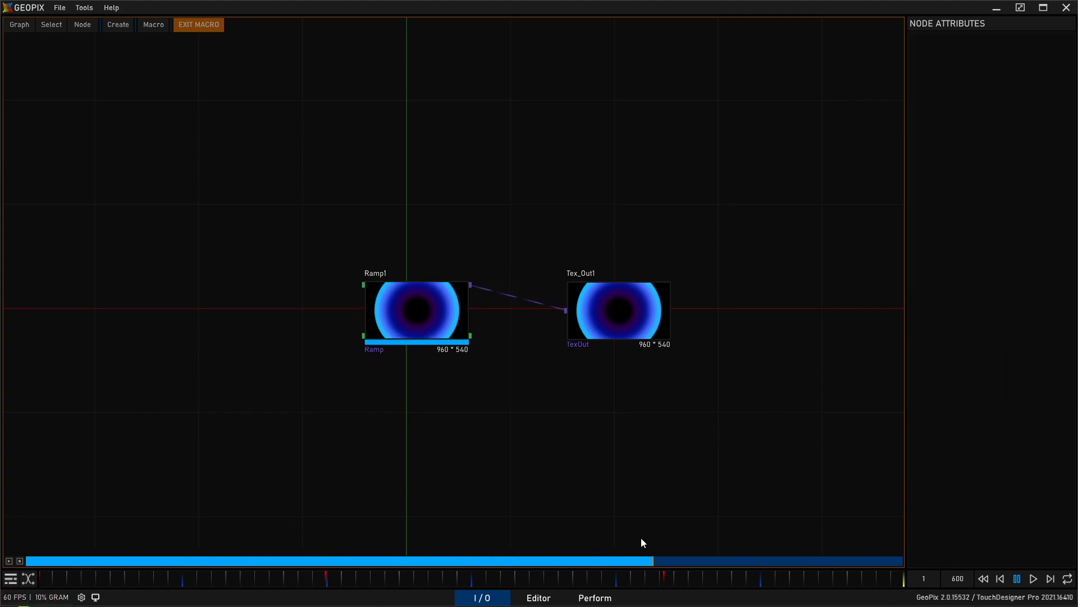
Step: Play and stop the macro's timeline, and scrub the start of the global timeline to compare their effect on the ramp
left_click(11, 561)
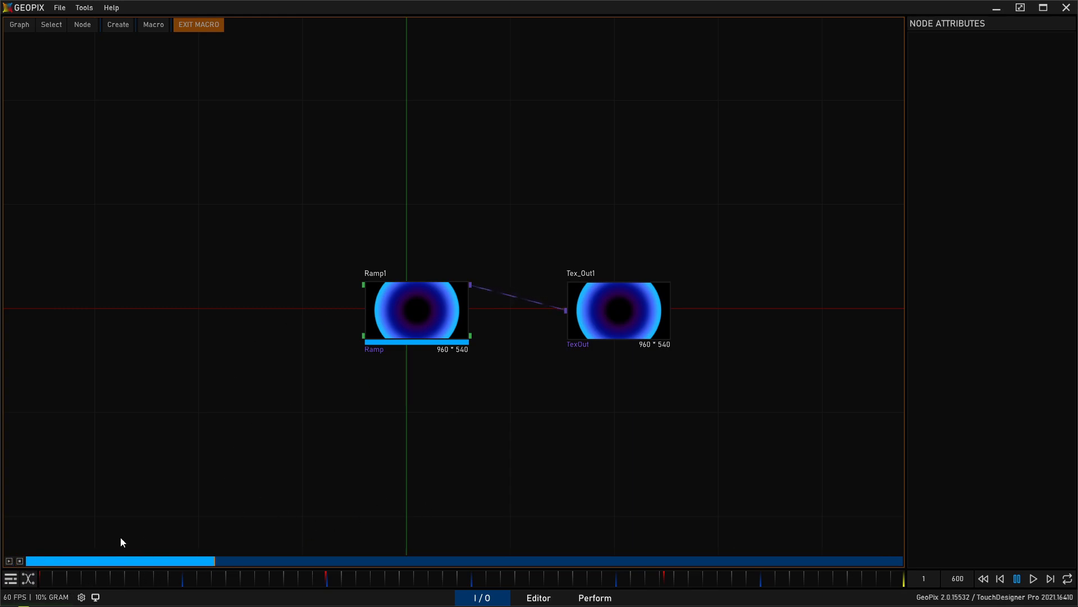
left_click(19, 561)
left_click(45, 577)
mouse_move(48, 578)
left_mouse_down()
mouse_move(630, 531)
mouse_move(857, 559)
mouse_move(55, 580)
left_mouse_up()
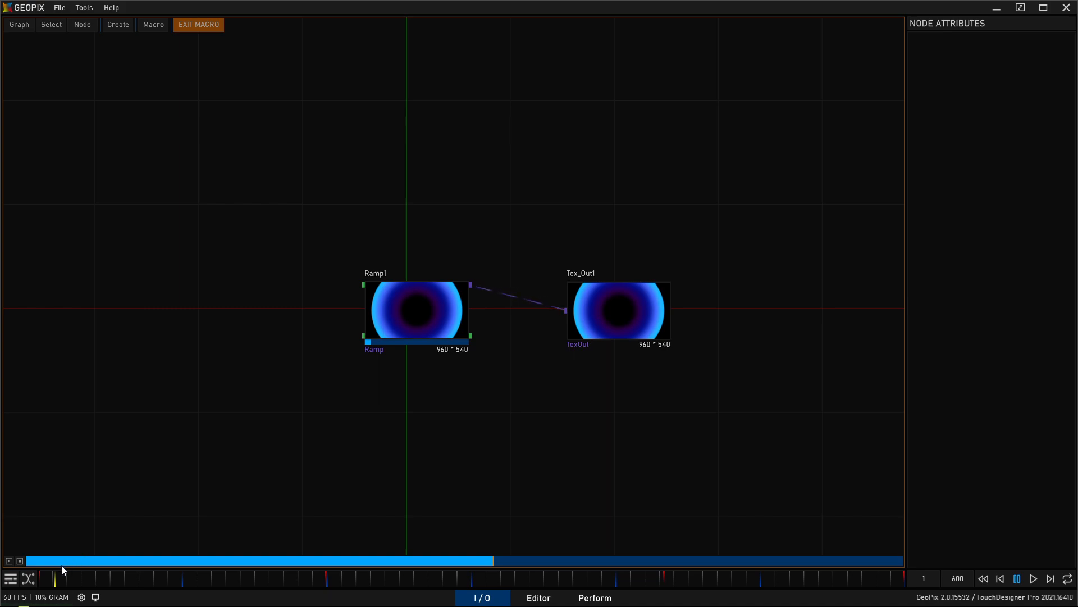
Step: Open the global timeline's animation editor and select the Macro_2 Ramp1 Phase channel
left_click(32, 579)
left_click_drag(241, 499, 462, 214)
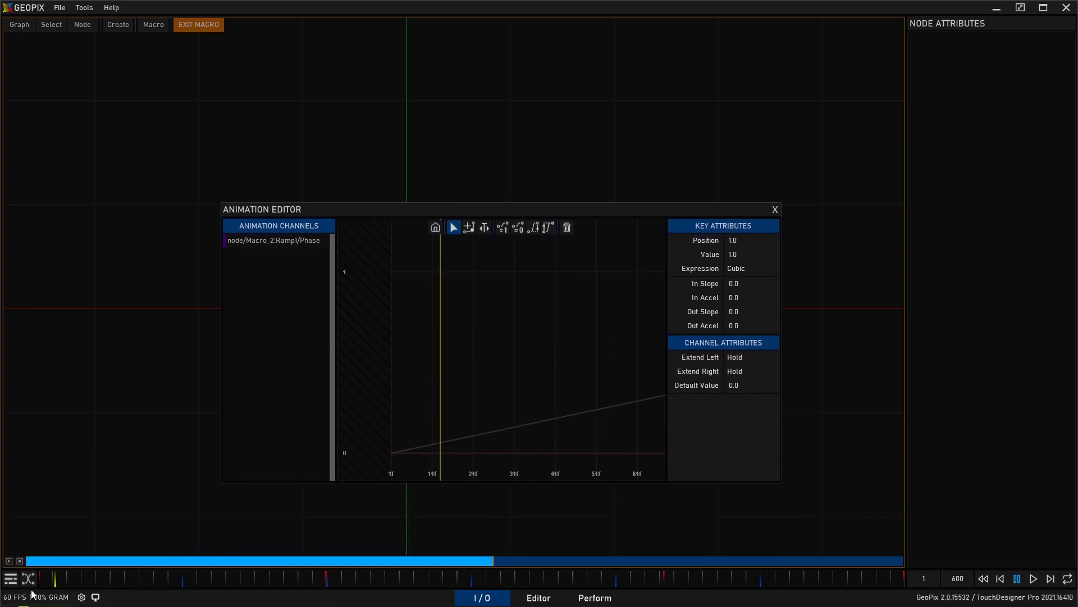
left_click_drag(349, 210, 359, 261)
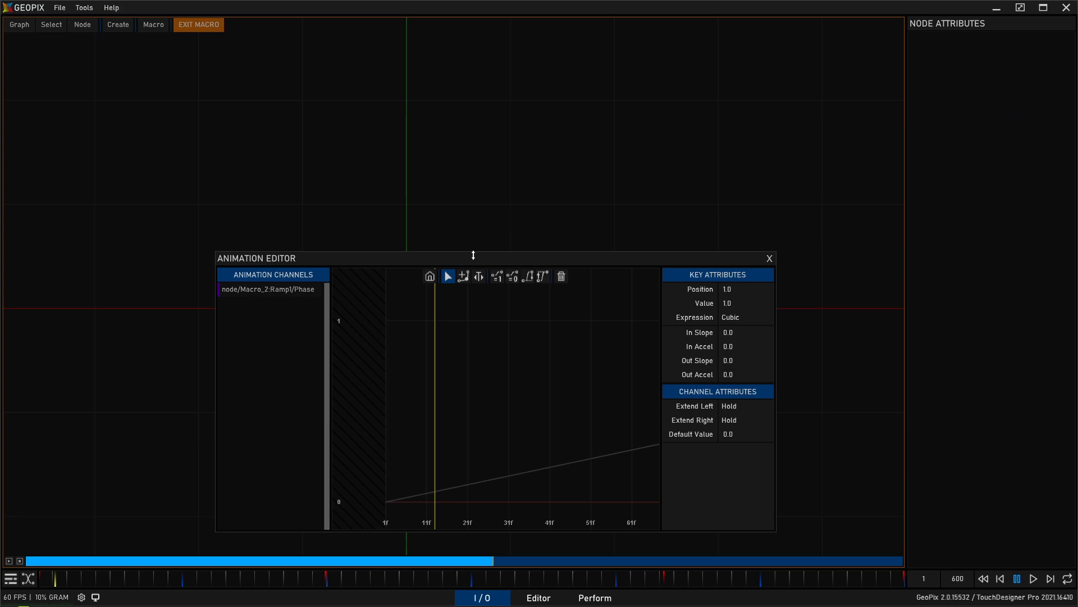
left_click_drag(473, 255, 485, 246)
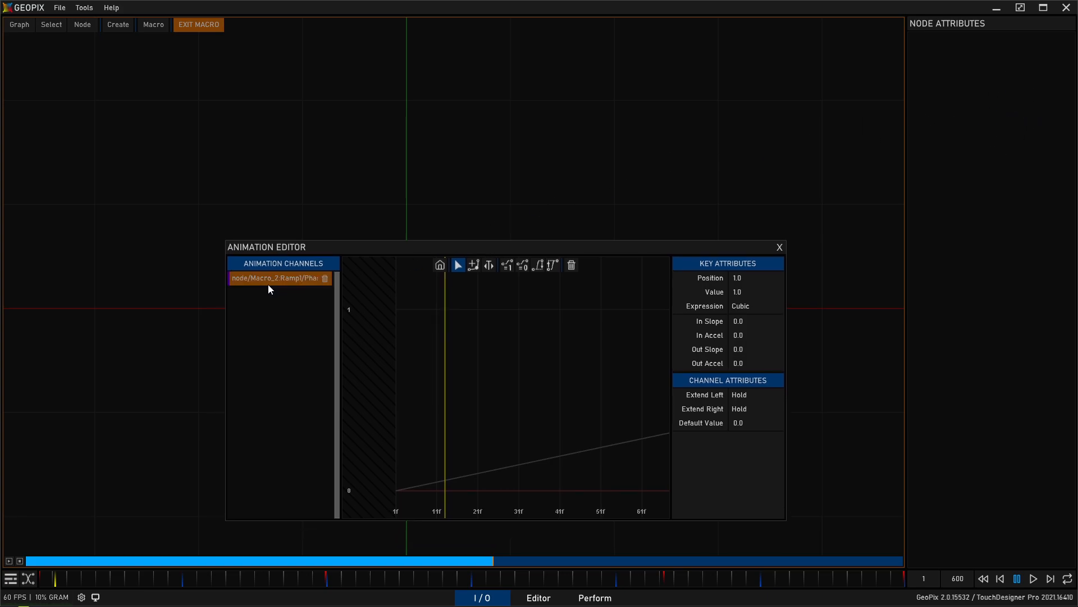
left_click(251, 279)
Step: Reposition and enlarge the animation editor window and fit the whole Phase curve in its graph
left_click_drag(388, 251, 346, 195)
left_click_drag(499, 196, 675, 533)
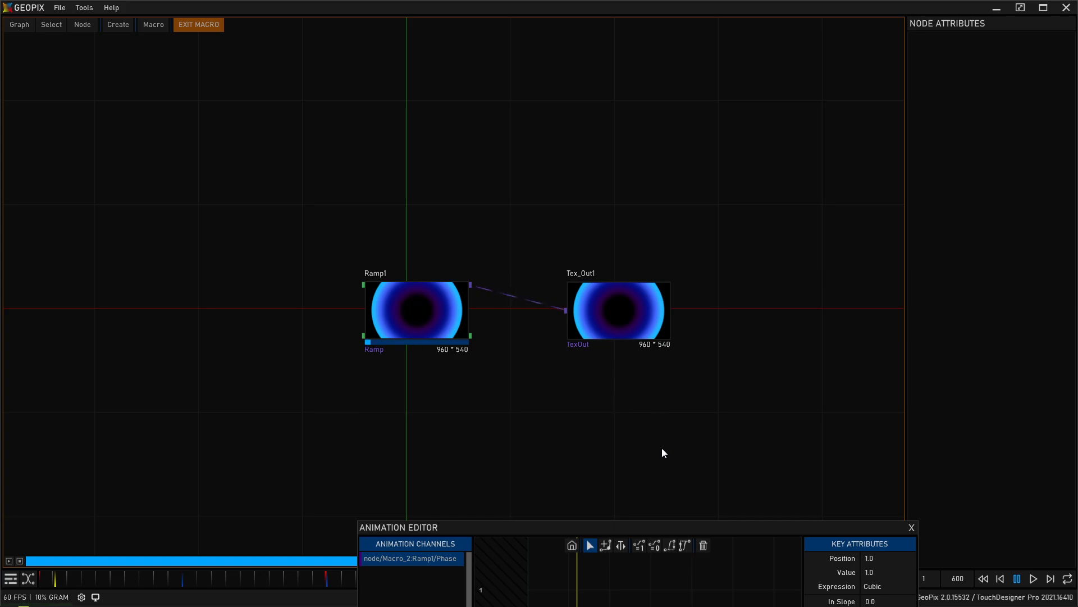
left_click_drag(684, 533, 515, 173)
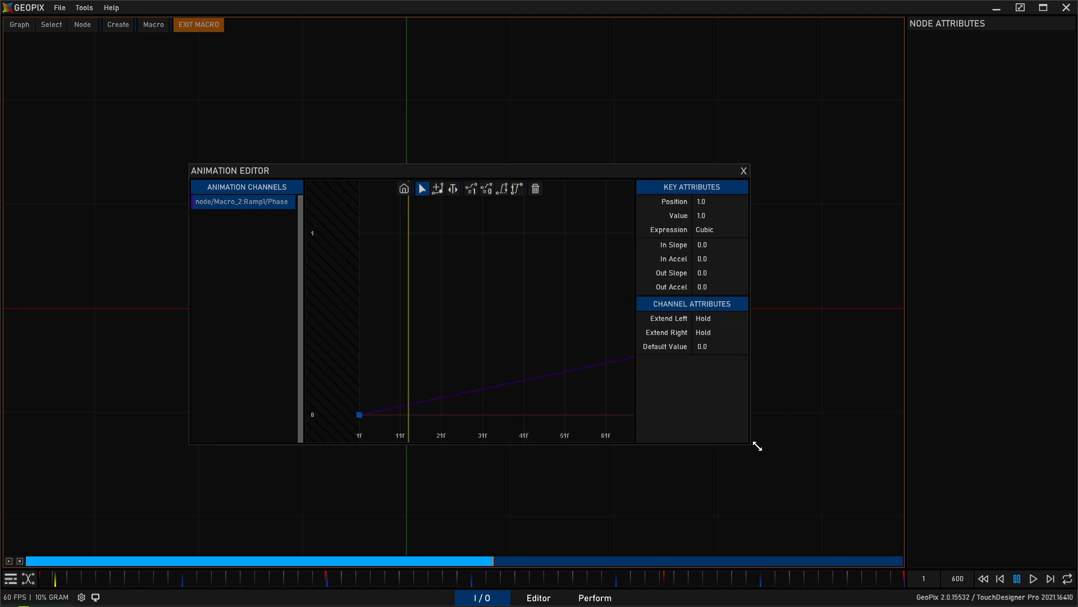
left_click_drag(753, 445, 825, 481)
left_click(440, 188)
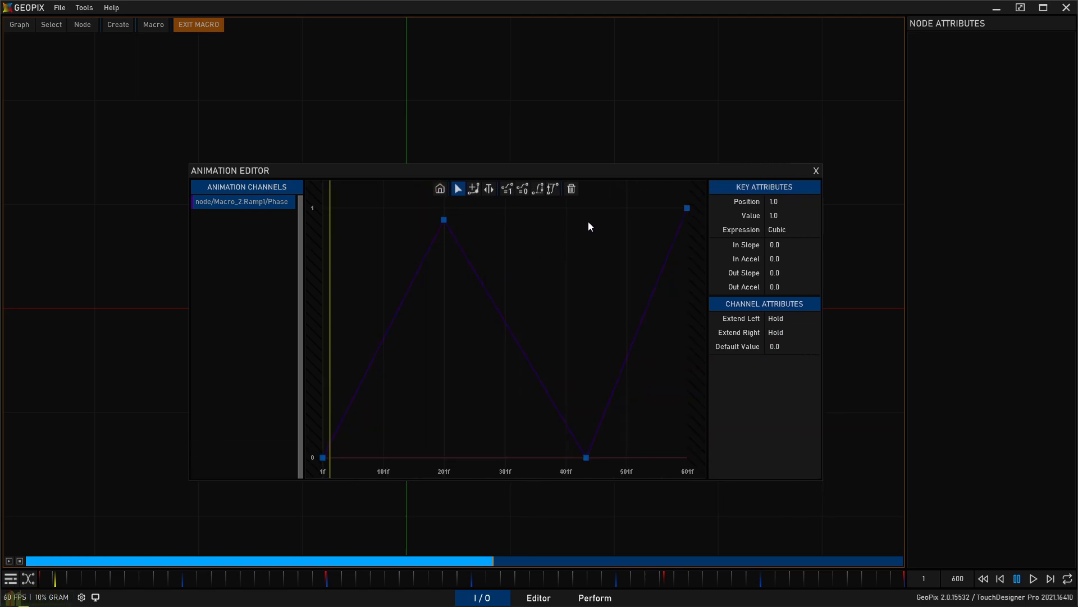
Step: Move the Phase curve's first peak to position 189 at value 0.99, and add three new keys to the curve
left_click_drag(445, 219, 430, 211)
left_click(474, 188)
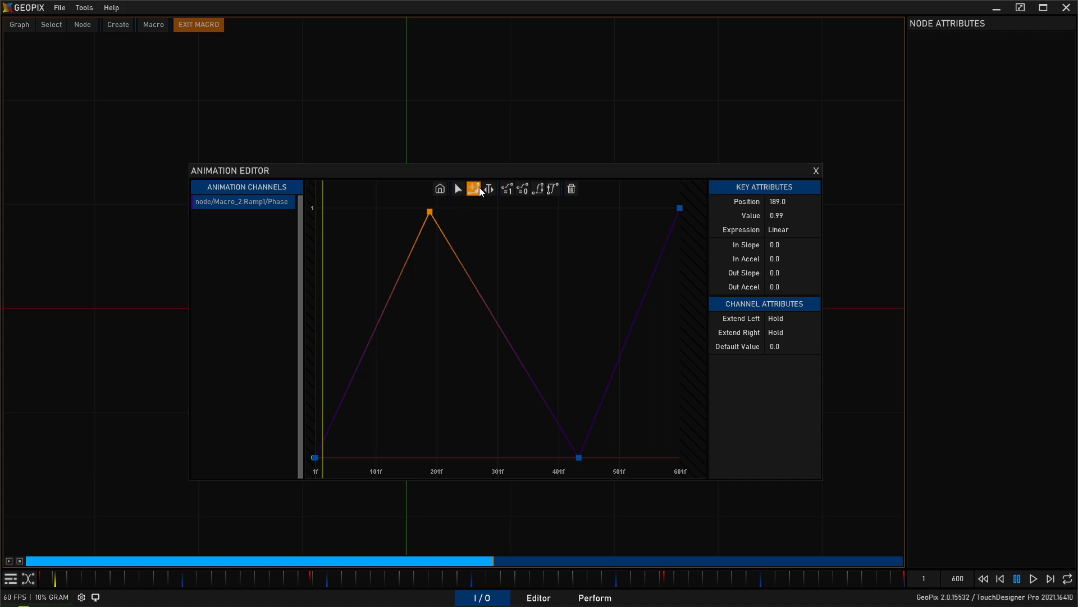
left_click(497, 321)
left_click(391, 303)
left_click(440, 321)
Step: Move two new keys to about position 470, value 0.6 and position 258, value 0.19, and the low key to about position 390
left_click(458, 190)
left_click(526, 298)
left_click_drag(498, 322, 600, 305)
left_click_drag(578, 456, 553, 455)
left_click_drag(438, 322, 472, 411)
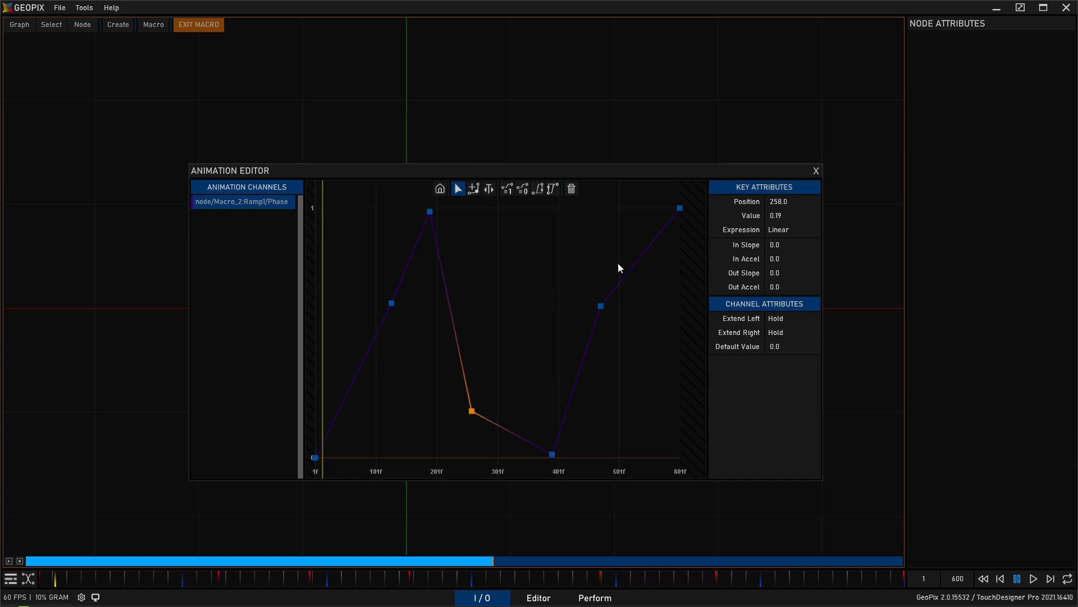
left_click(816, 172)
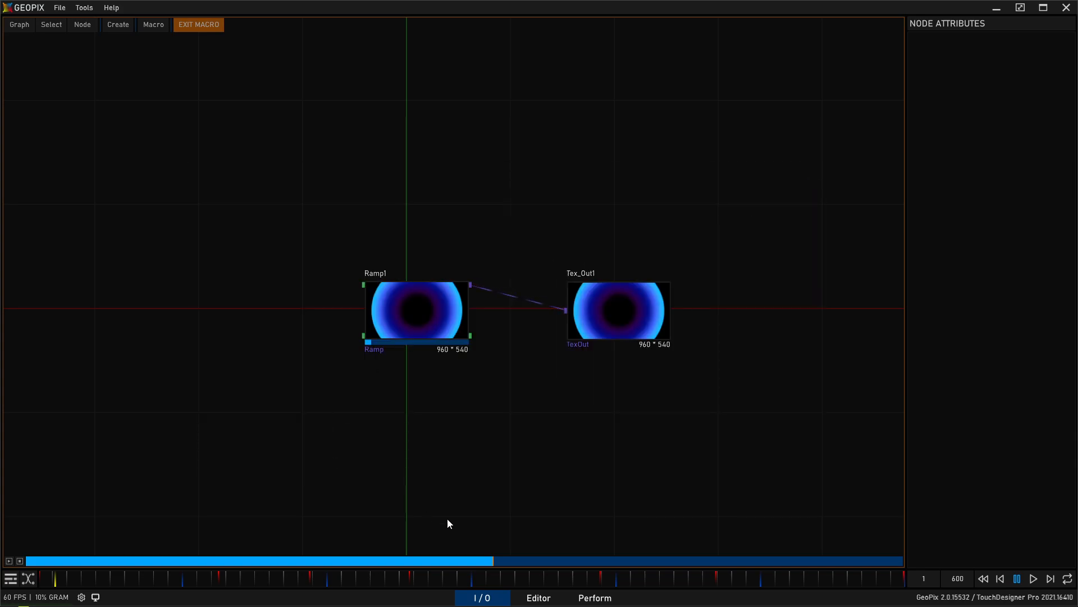
left_click(9, 561)
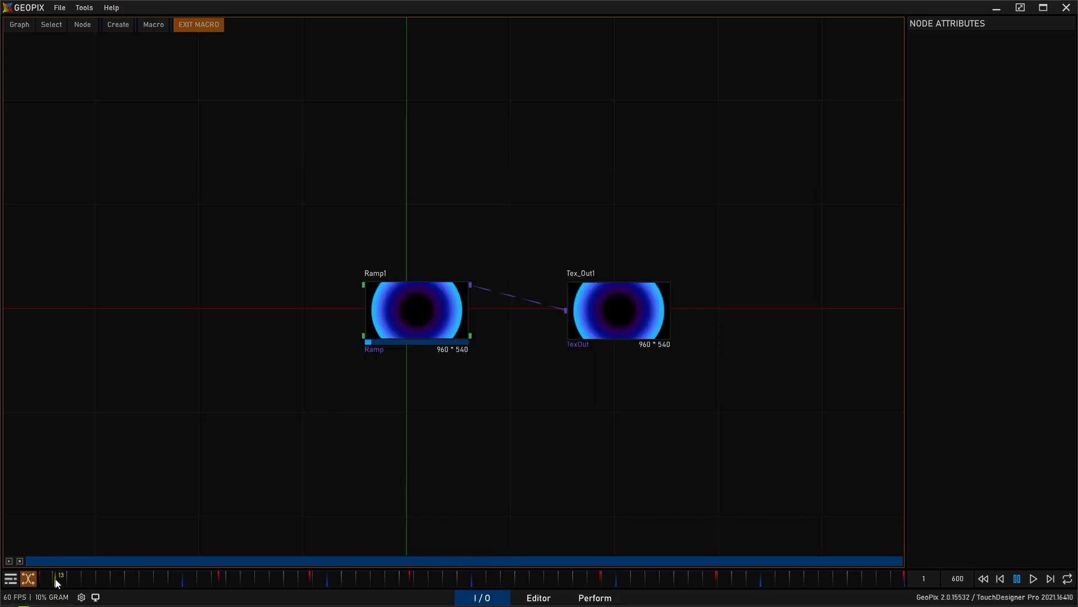
Step: Create a Fixture object in the 3D Editor workspace
left_click(538, 598)
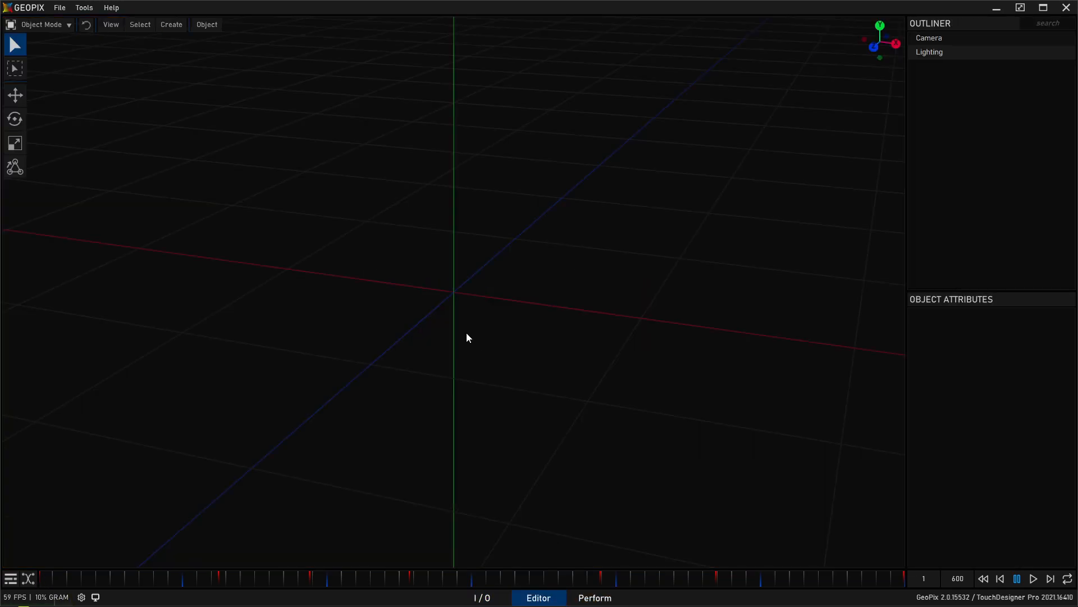
left_click(171, 24)
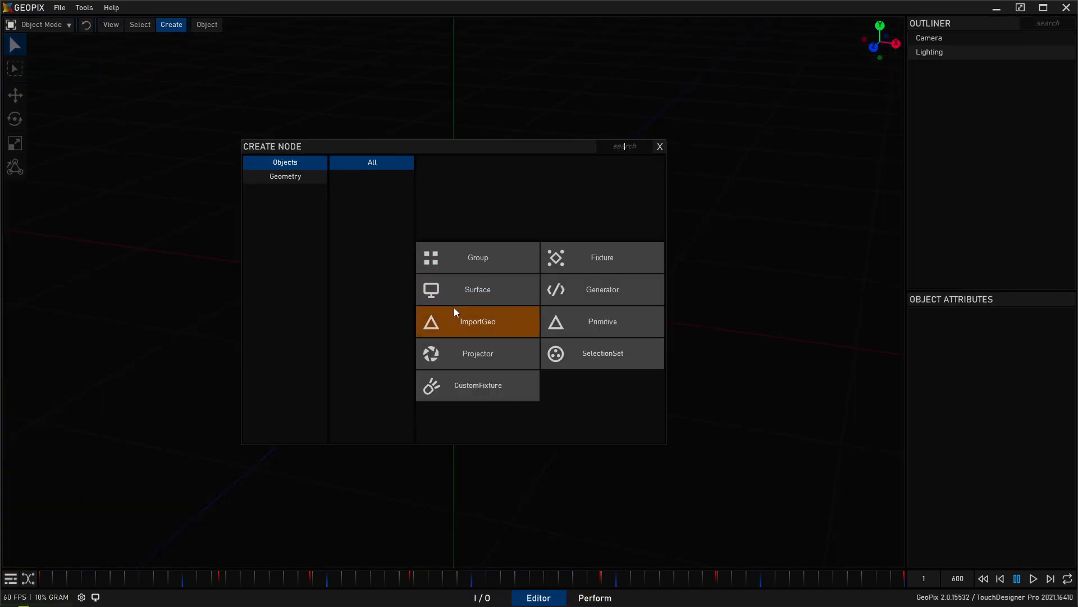
left_click(618, 264)
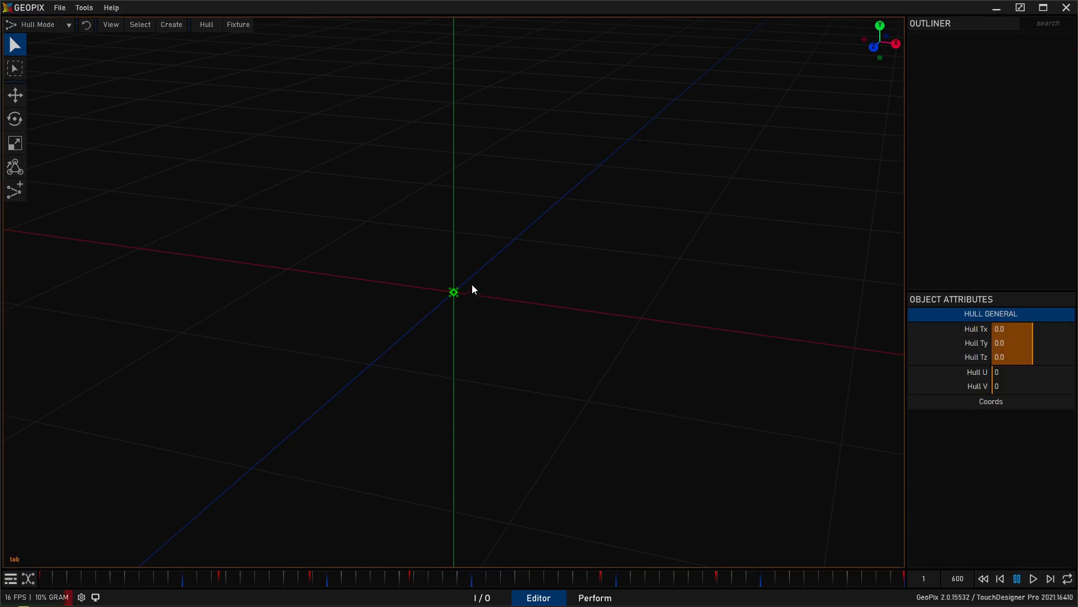
Step: Add a hull point at the fixture's origin and create a Generator from the selected point
key("ctrl+a")
left_click(205, 26)
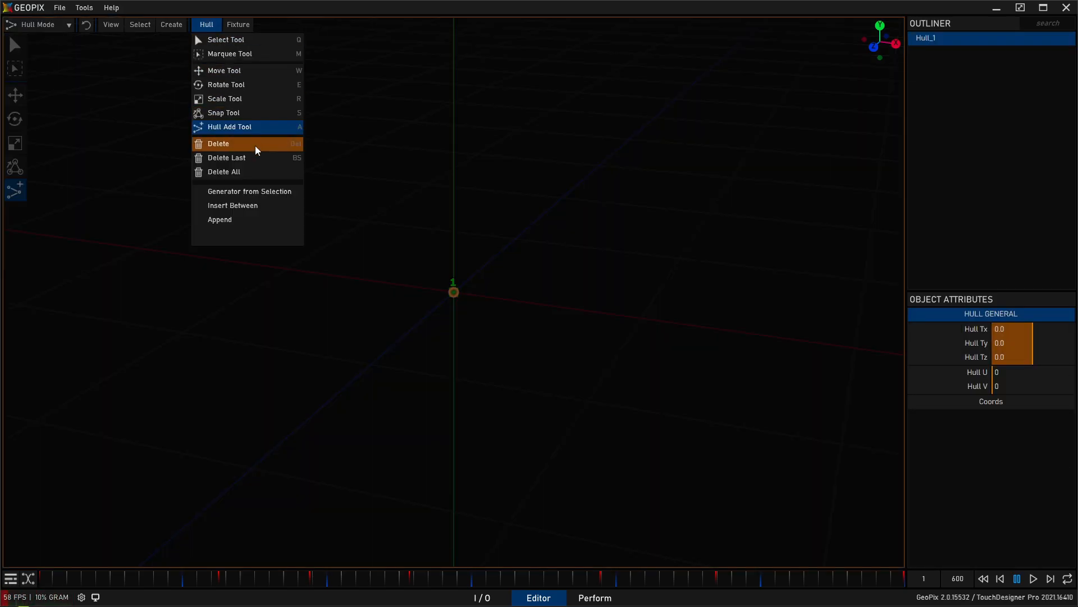
left_click(254, 188)
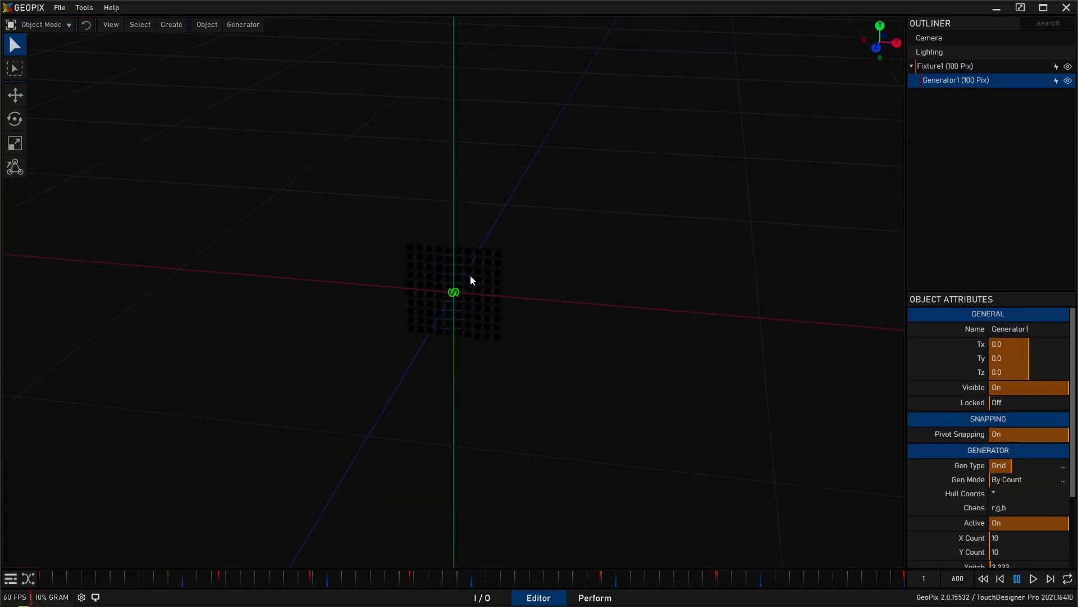
Step: Create a Projector, move it in front of the fixture to about Tz 26.39, and scale its X and Y to about 0.34
left_click(943, 66)
left_click(172, 25)
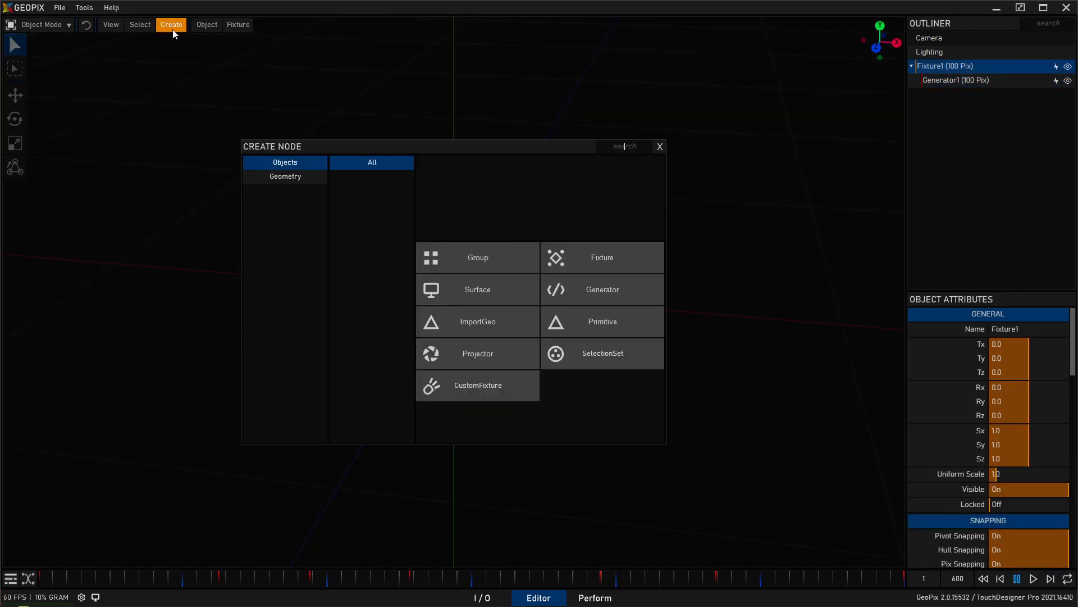
left_click(492, 345)
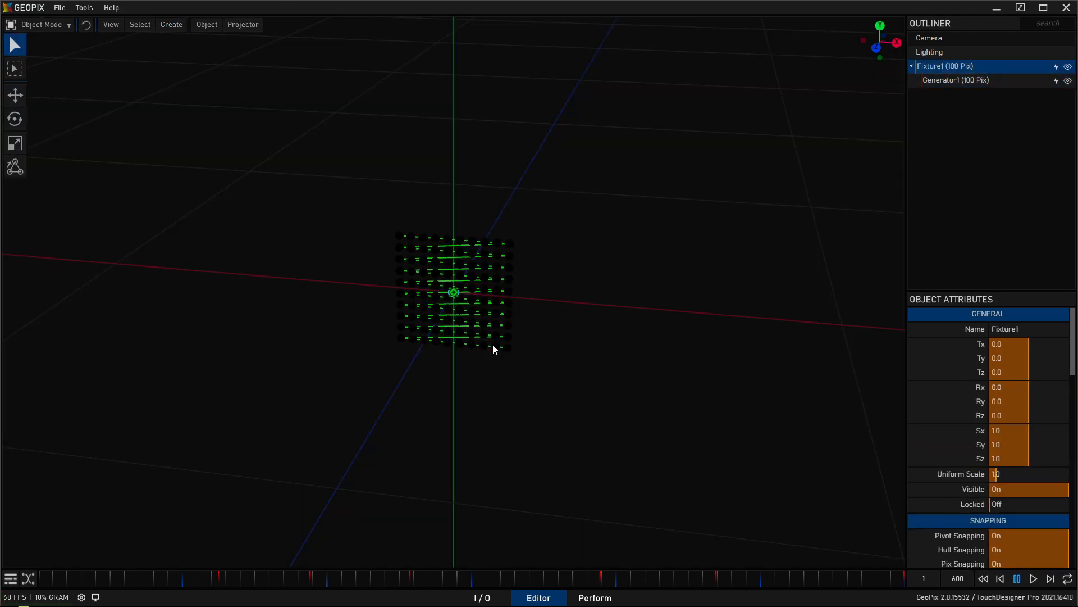
key("w")
key("r")
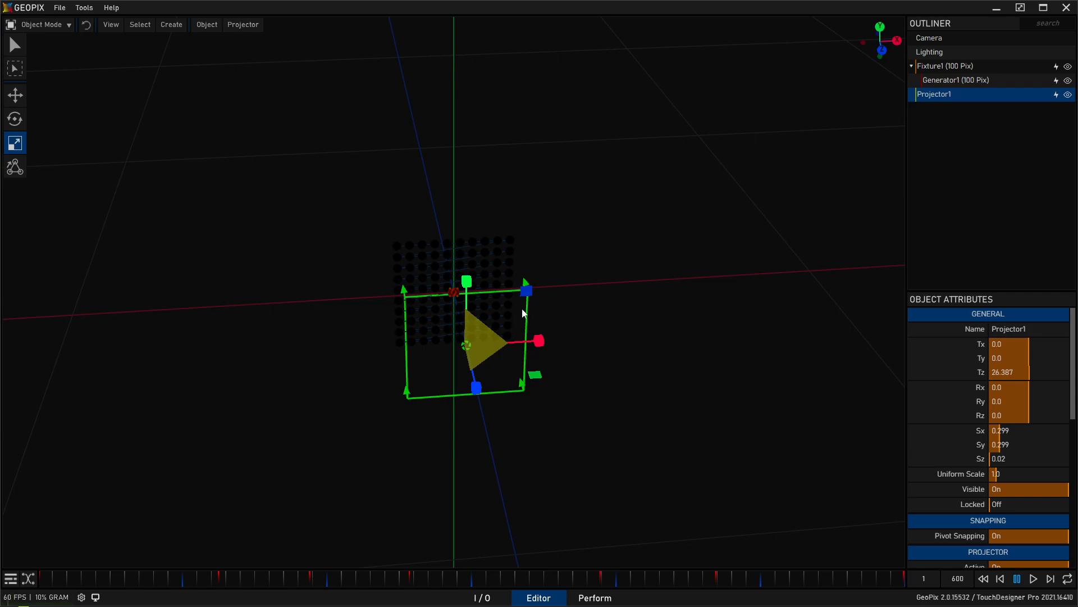
Step: Exit the macro in the I/O graph and connect the Macro_2 output to Projector1
left_click(489, 598)
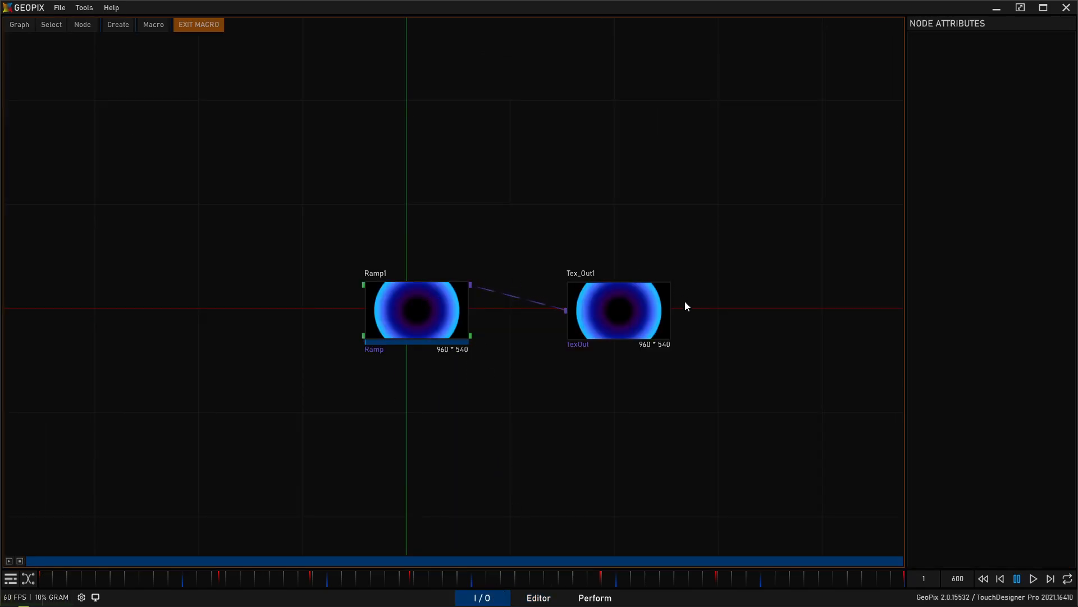
left_click(207, 25)
left_click_drag(567, 232, 850, 24)
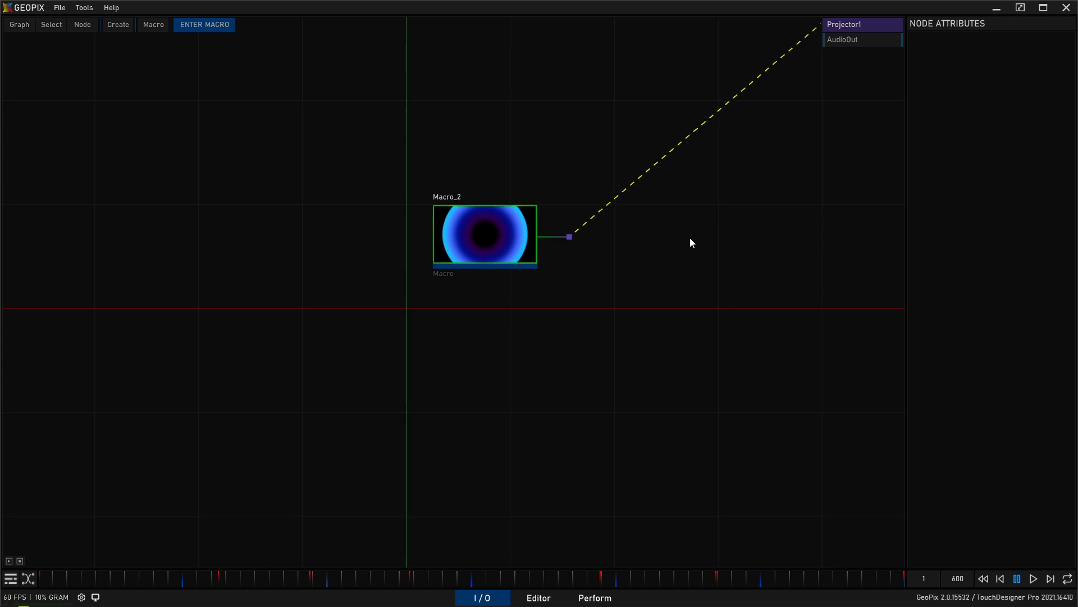
Step: View the fixture in the 3D Editor and scrub the global timeline to preview the projected ramp animation
left_click(549, 588)
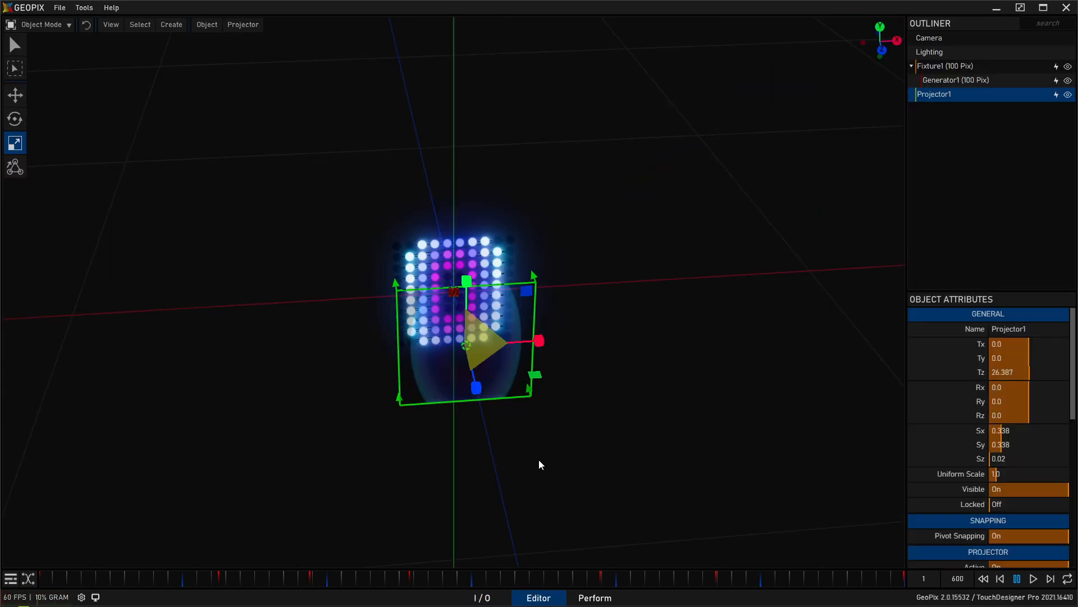
left_click_drag(533, 501, 579, 402)
key("q")
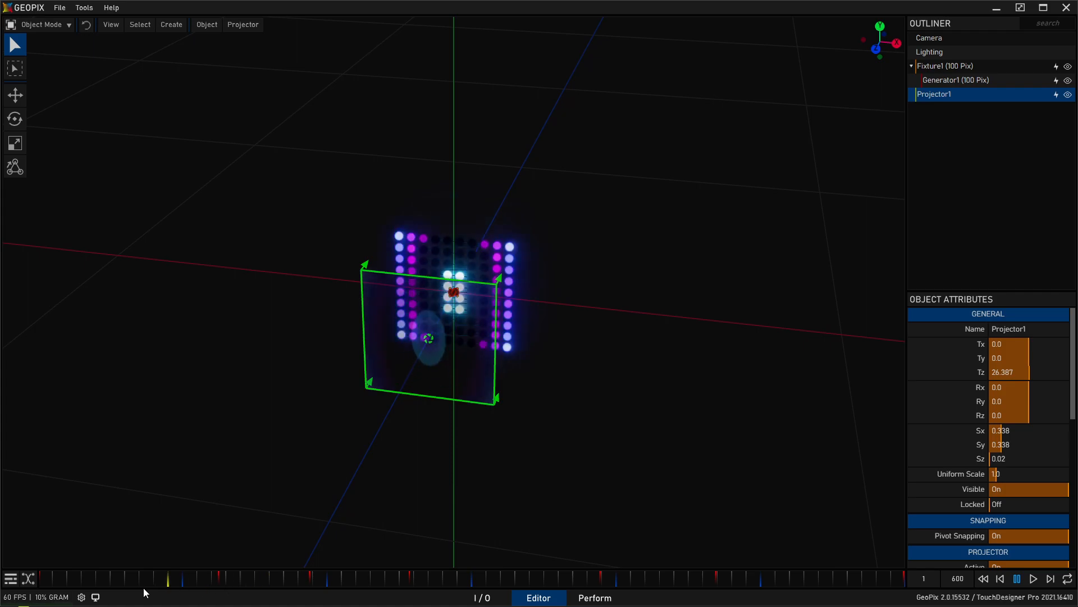
Step: Stop Macro_2 in the I/O graph and scrub the global timeline while checking the fixture in the 3D Editor
left_click(482, 597)
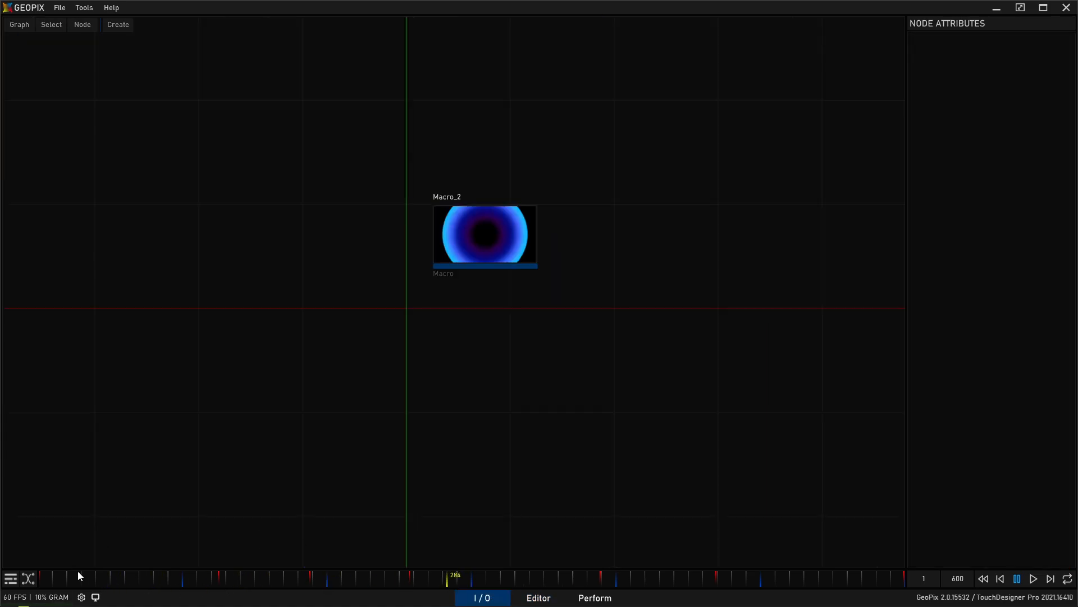
left_click(472, 251)
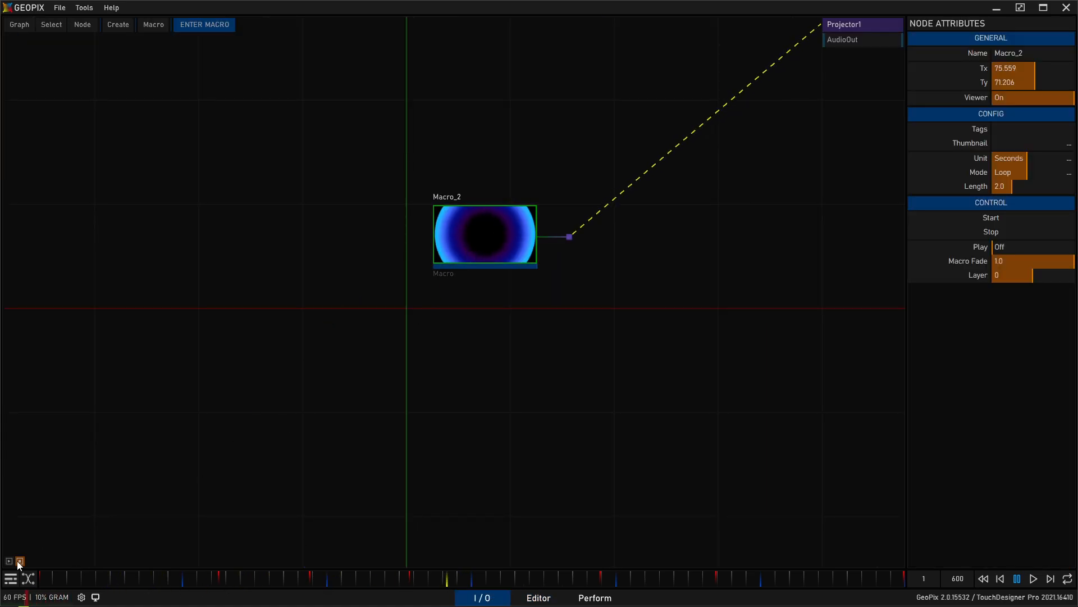
left_click(538, 597)
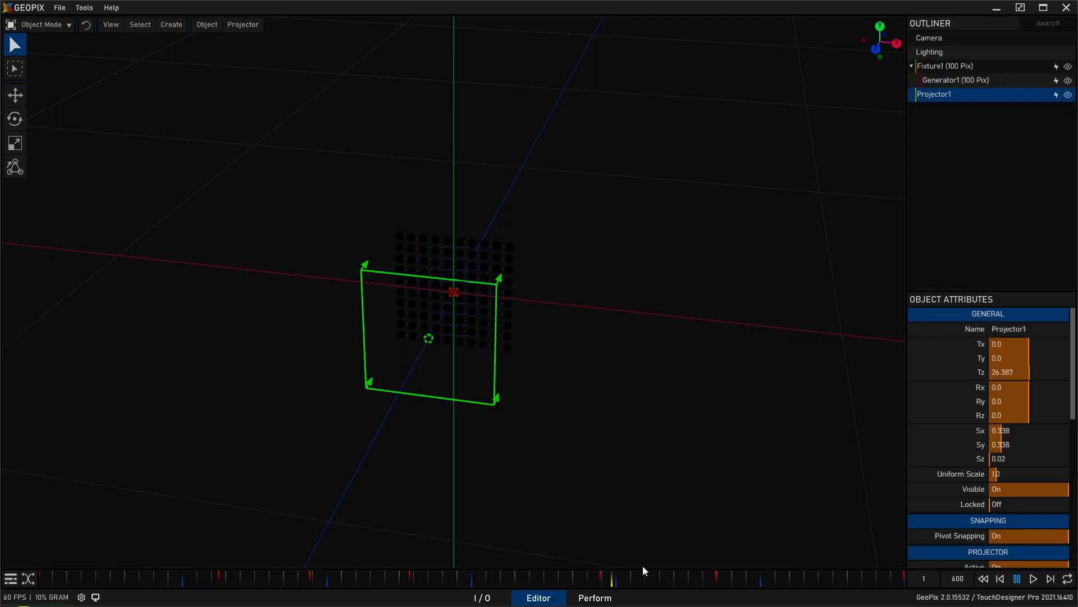
left_click(487, 597)
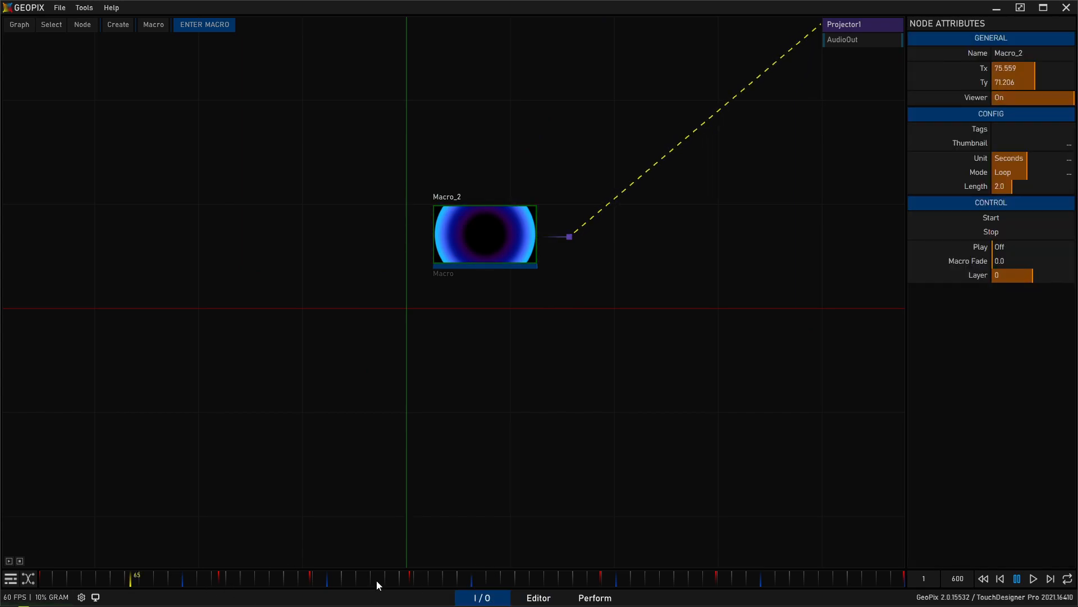
Step: Reposition the Macro_2 node to about Tx 67.46, Ty 60.94, start the macro, and preview timeline playback on the fixture
left_click_drag(472, 239, 494, 244)
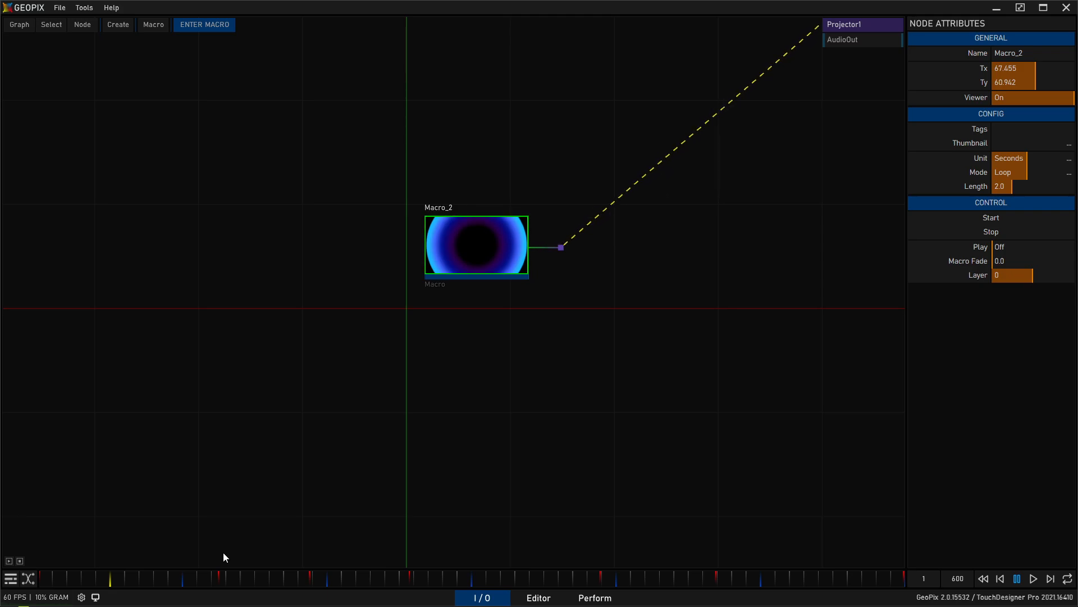
left_click(9, 561)
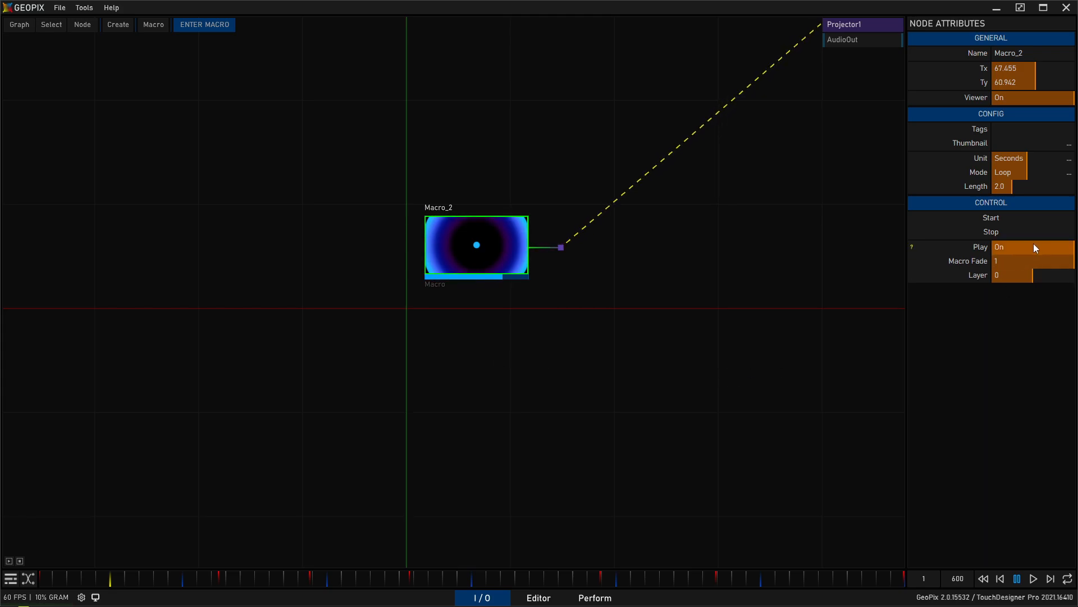
left_click(539, 597)
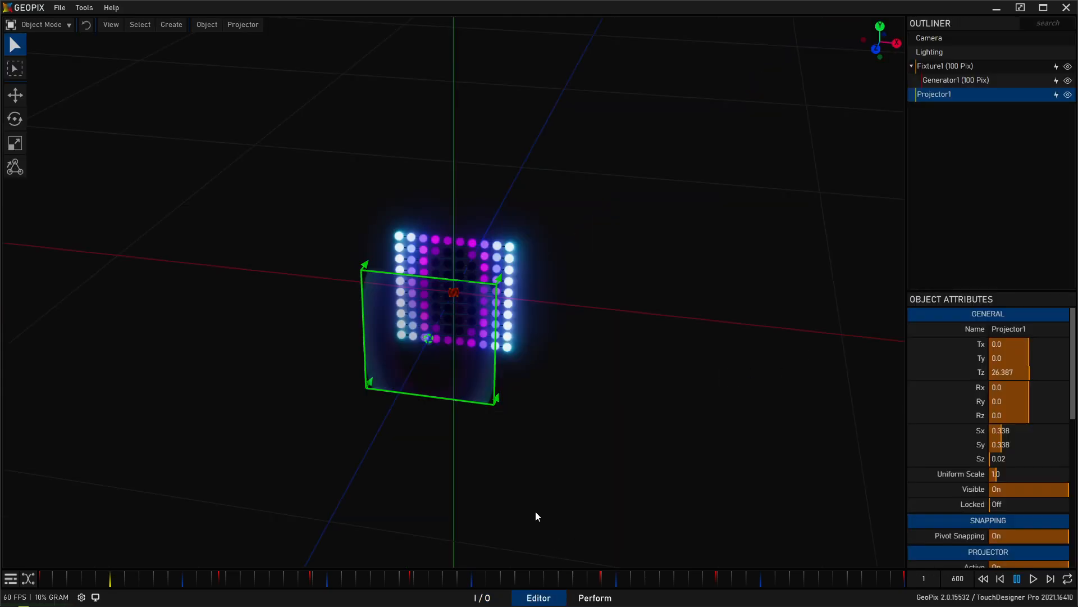
left_click(989, 579)
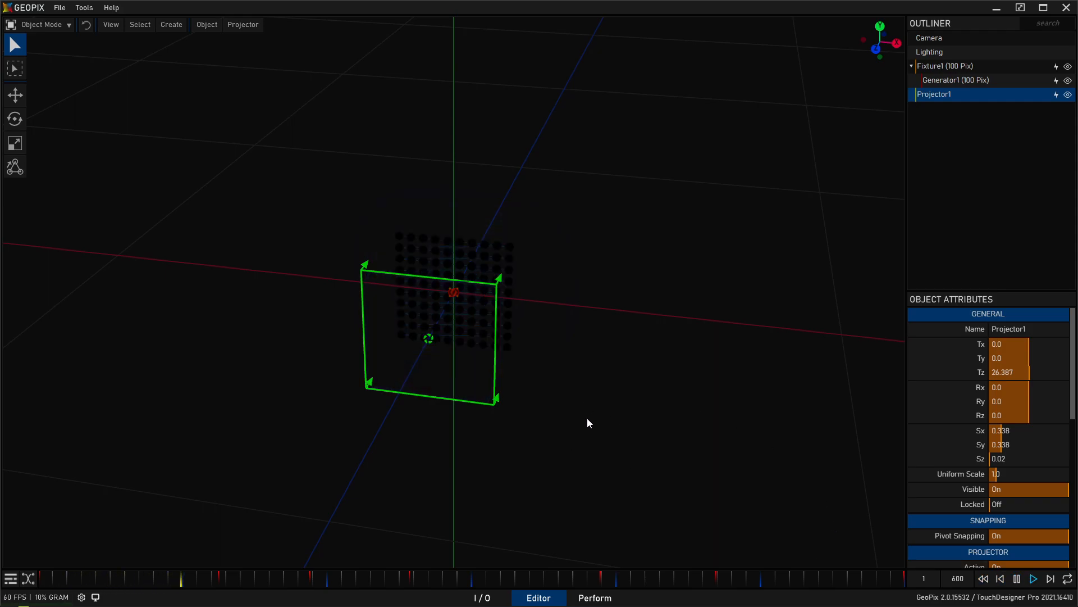
left_click(1018, 578)
left_click(1019, 581)
Step: Start Macro_2 again, play the global timeline from near its beginning to watch the fixture, and rewind it
left_click(482, 597)
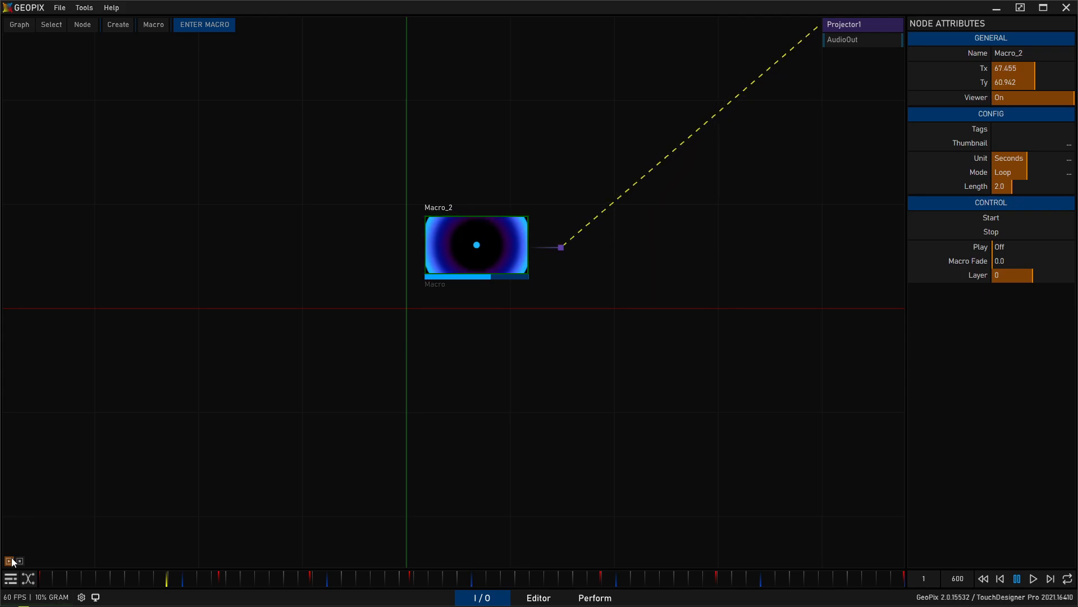
left_click(550, 599)
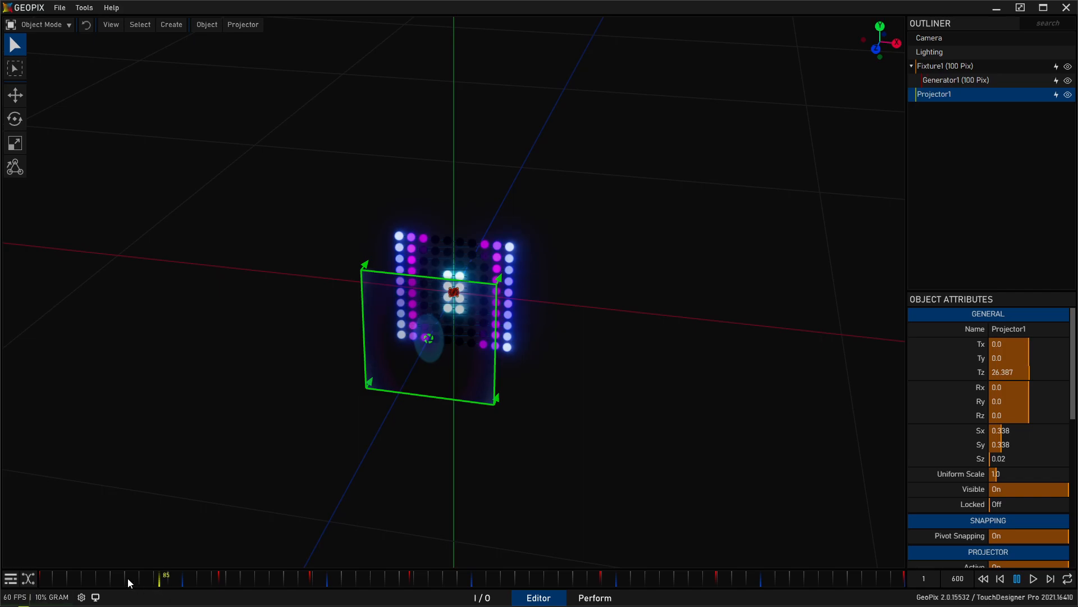
left_click(54, 585)
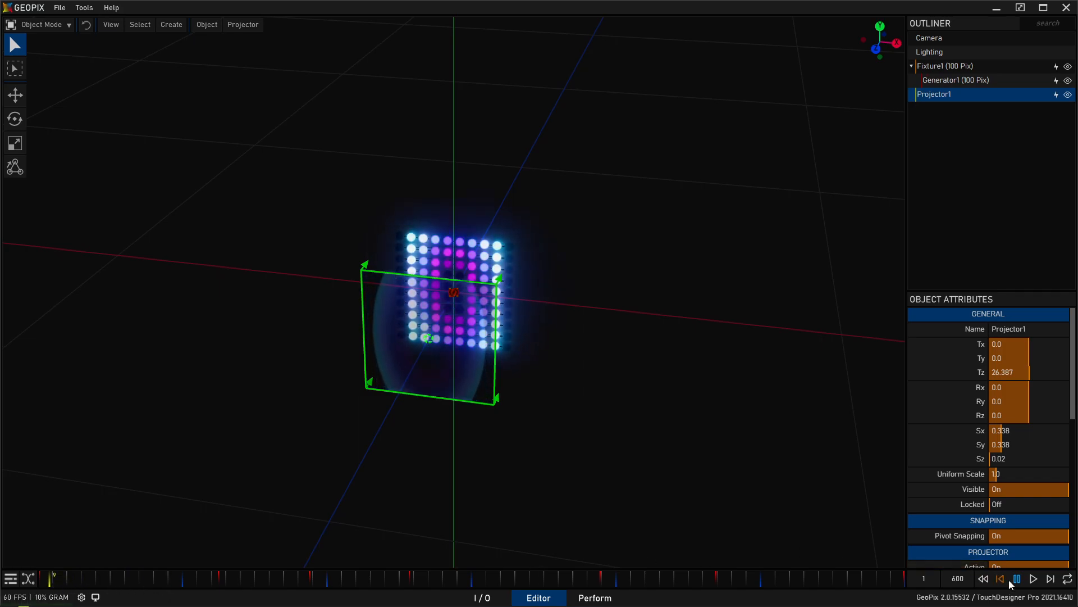
left_click(1033, 579)
mouse_move(377, 329)
left_mouse_down("alt")
mouse_move(628, 333)
mouse_move(382, 319)
left_mouse_up("alt")
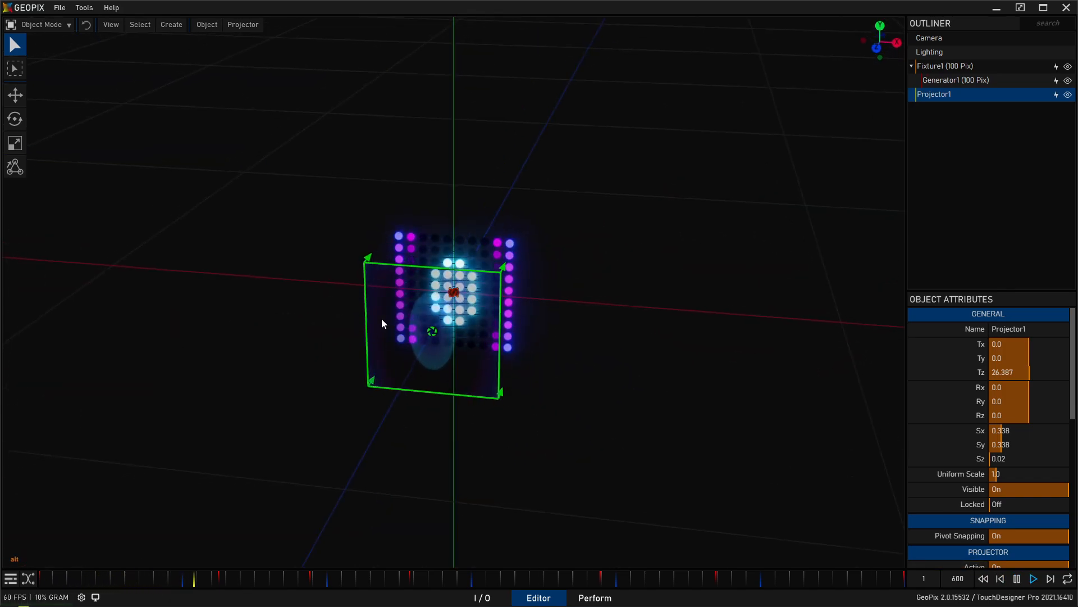
mouse_move(534, 369)
left_mouse_down("alt")
mouse_move(504, 352)
mouse_move(543, 354)
left_mouse_up("alt")
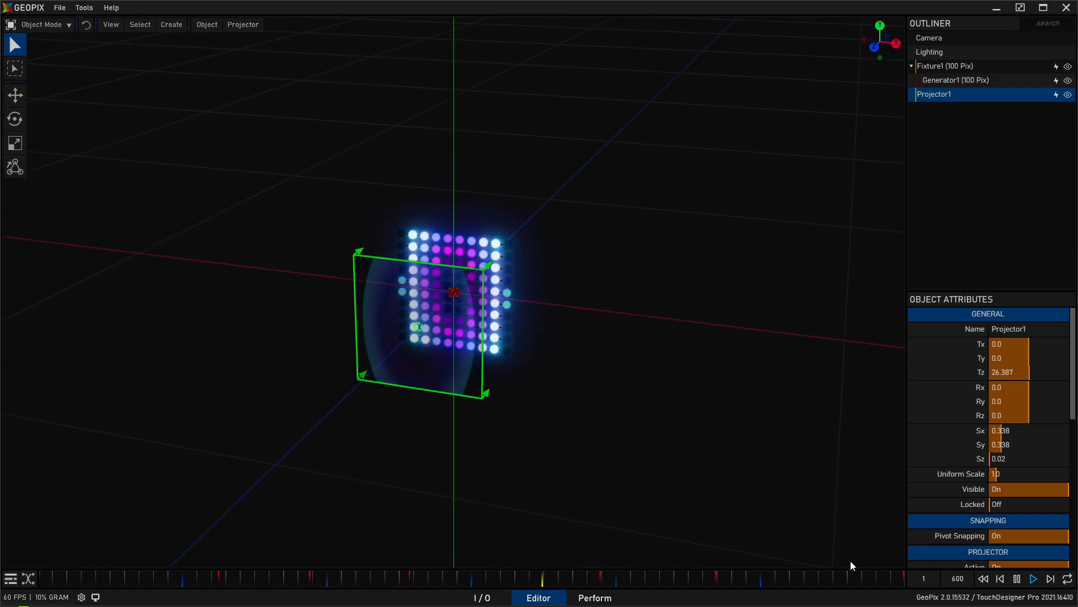
left_click(983, 579)
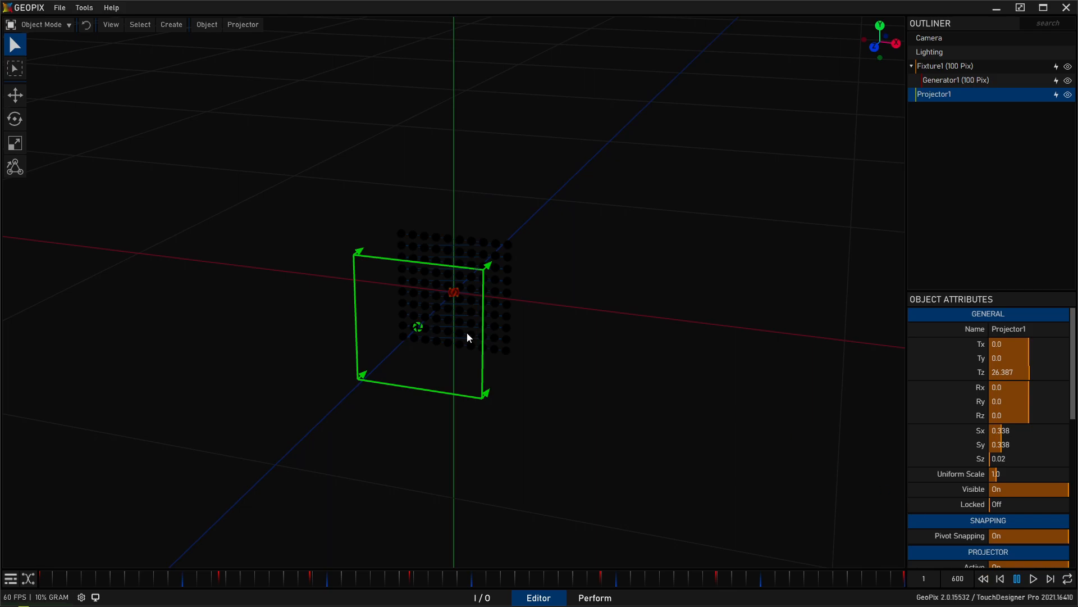
left_click_drag(353, 396, 366, 396, "alt")
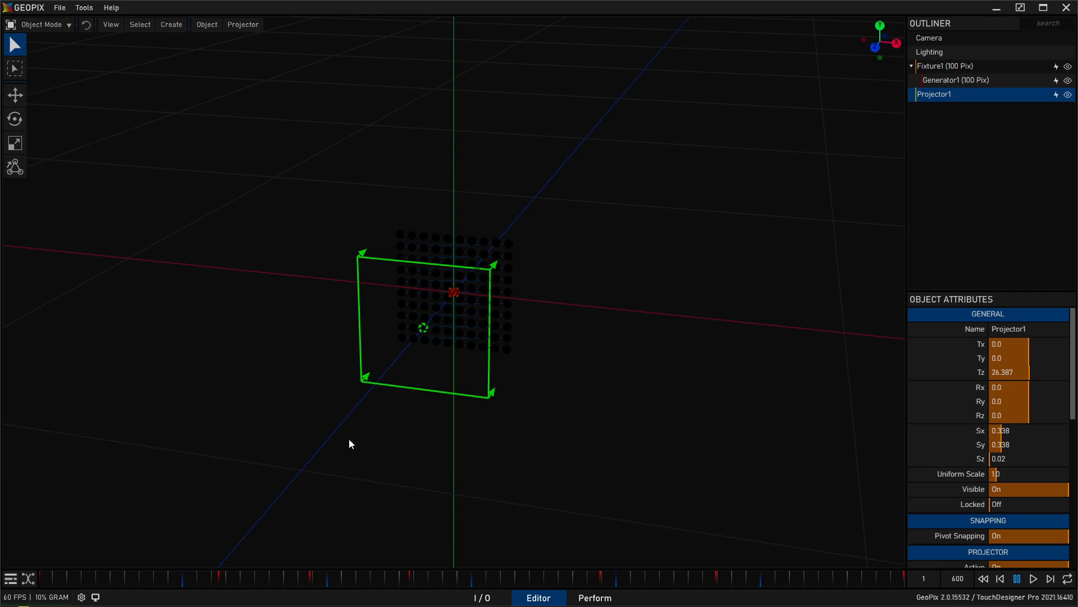
Step: Open the Sequence Editor and add a Macro_2 block at frame 1, 206 frames long, with fade in 39 and fade out 37
left_click(10, 578)
left_click_drag(287, 515, 514, 213)
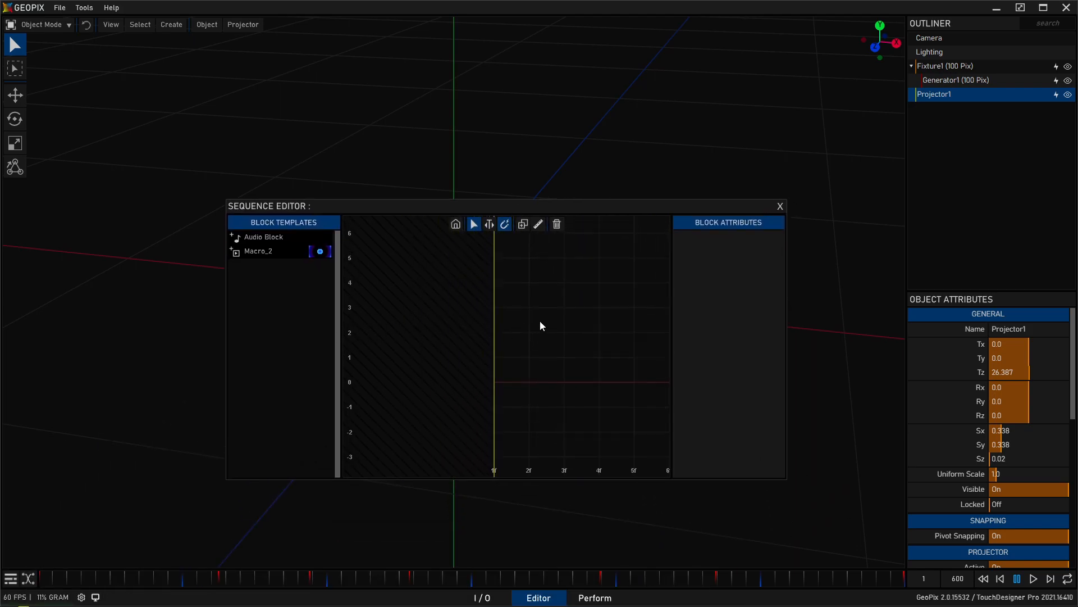
left_click_drag(579, 304, 597, 243)
left_click_drag(642, 312, 628, 426)
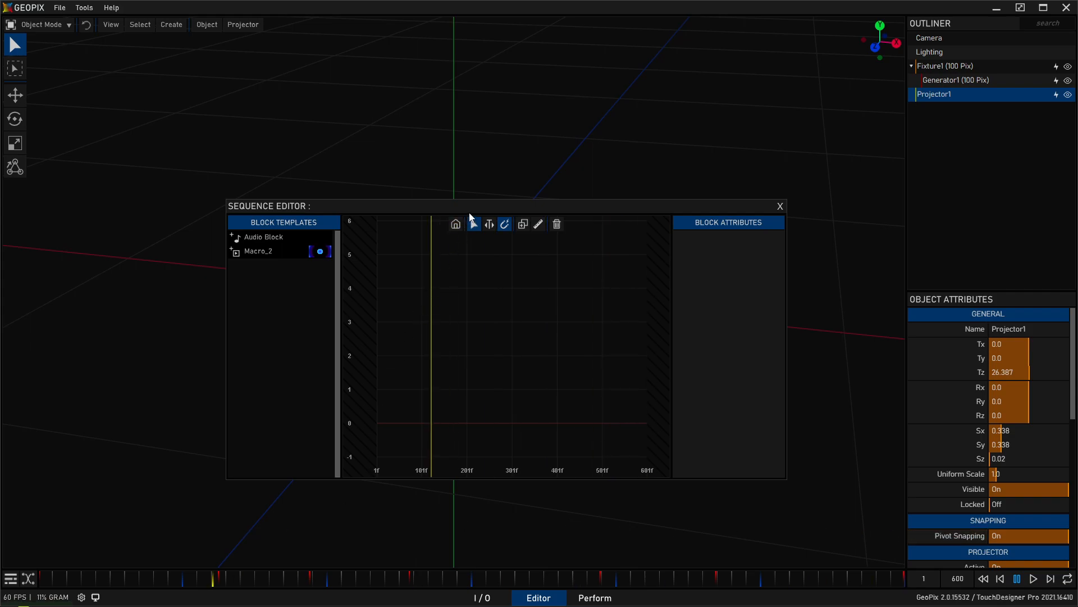
left_click_drag(470, 217, 481, 203)
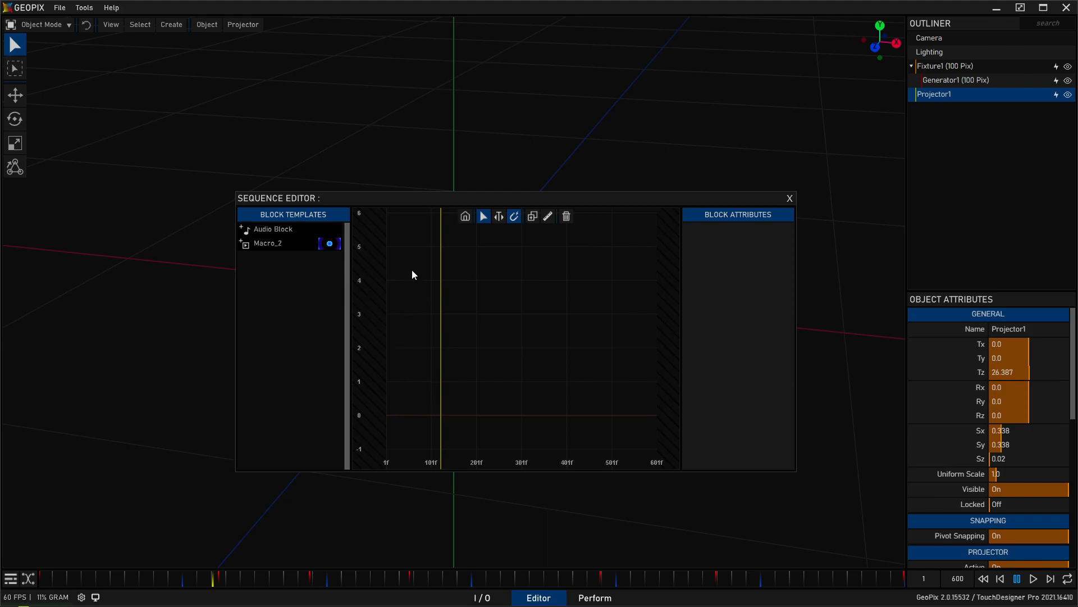
left_click_drag(489, 204, 467, 182)
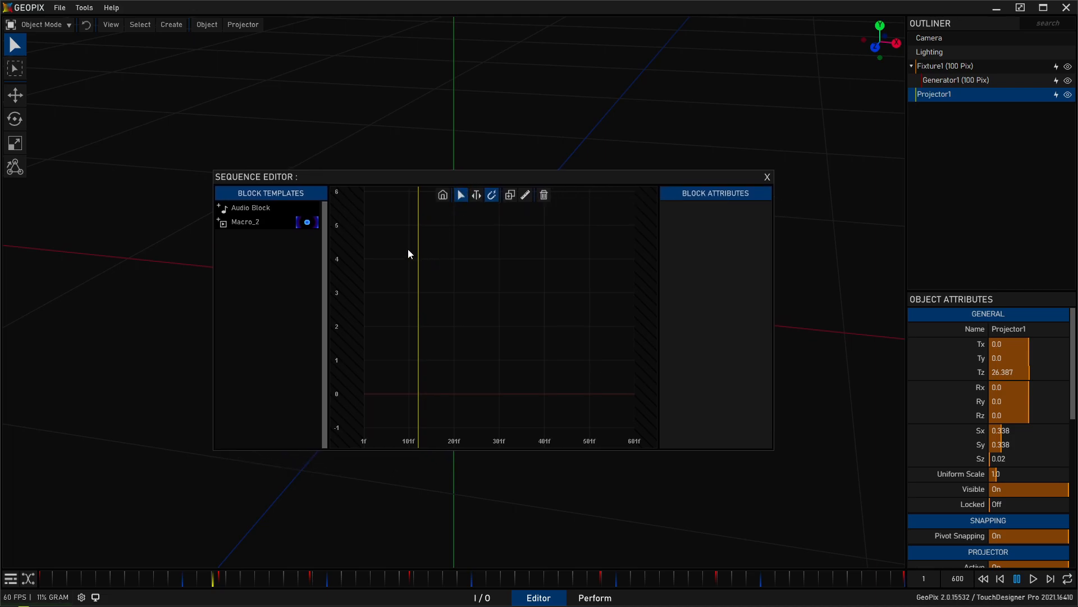
mouse_move(380, 370)
left_mouse_down()
mouse_move(407, 380)
mouse_move(364, 378)
left_mouse_up()
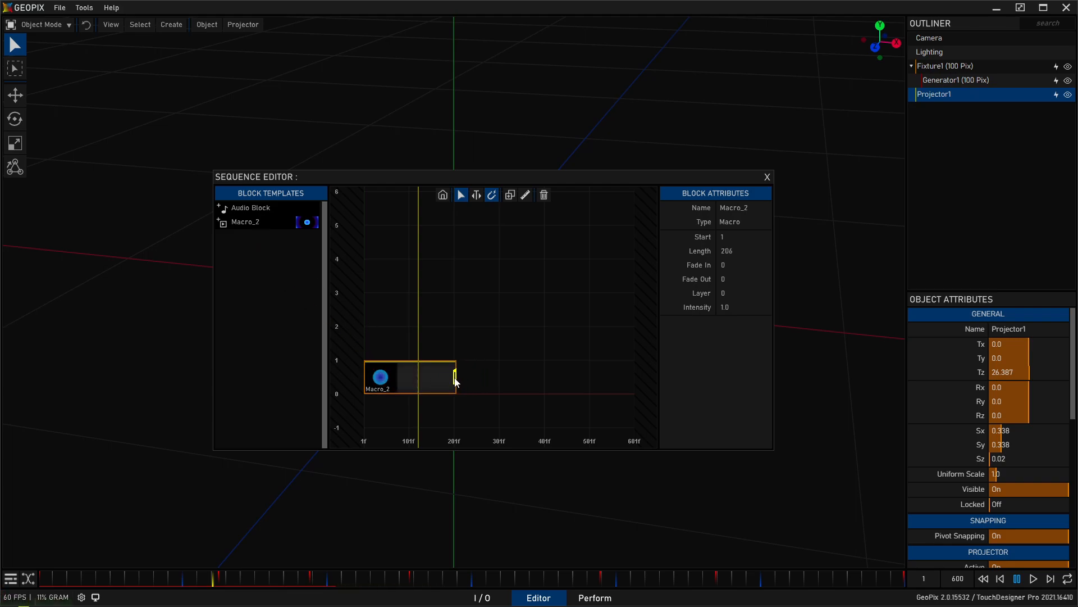
left_click_drag(367, 366, 381, 369)
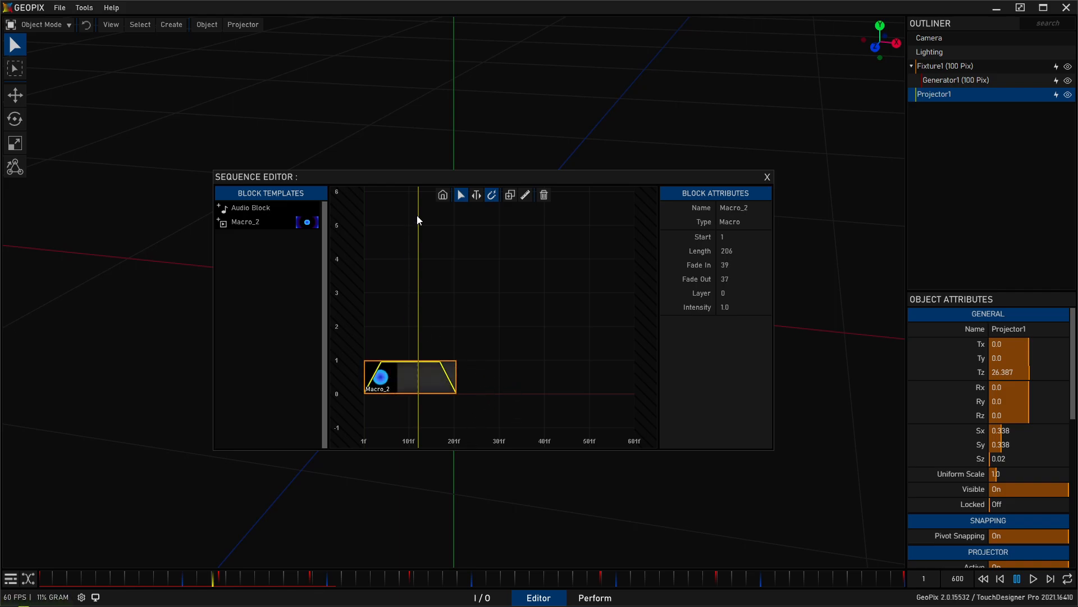
Step: Move the Macro_2 block to start at frame 101 and play the timeline from the beginning to preview it on the fixture
mouse_move(431, 368)
left_mouse_down()
mouse_move(463, 369)
mouse_move(451, 364)
left_mouse_up()
left_click_drag(510, 180, 643, 41)
left_click_drag(601, 365, 482, 413)
left_click_drag(608, 39, 592, 53)
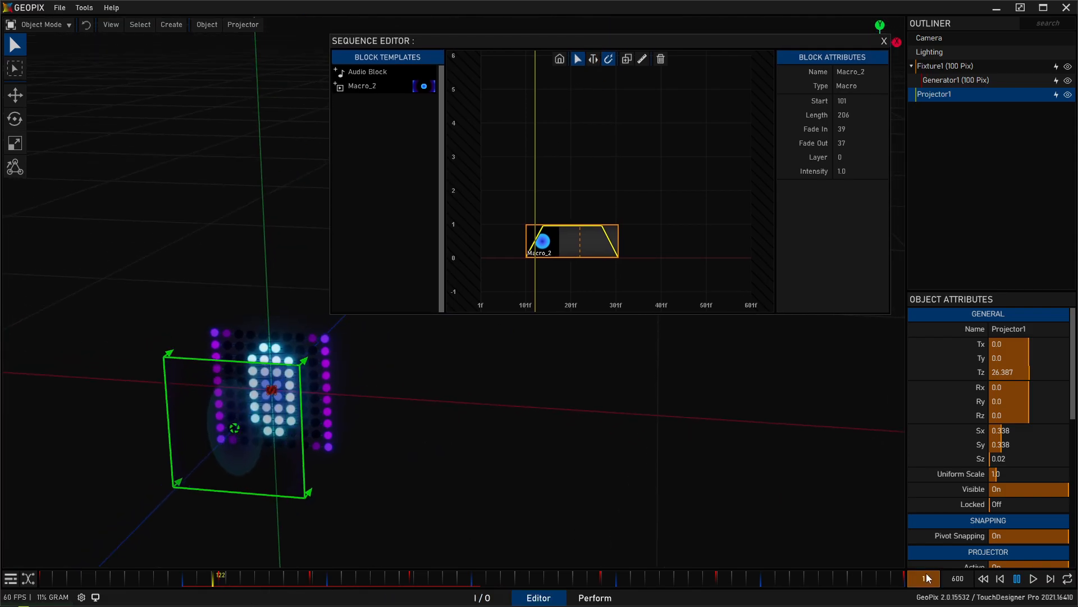
left_click(984, 579)
left_click(1034, 579)
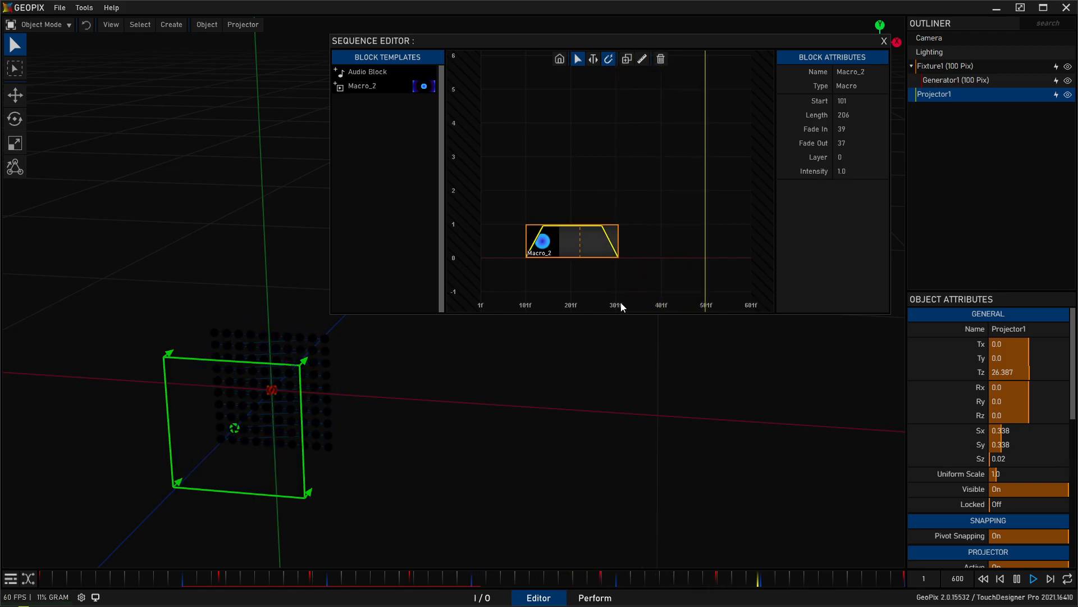
left_click(884, 41)
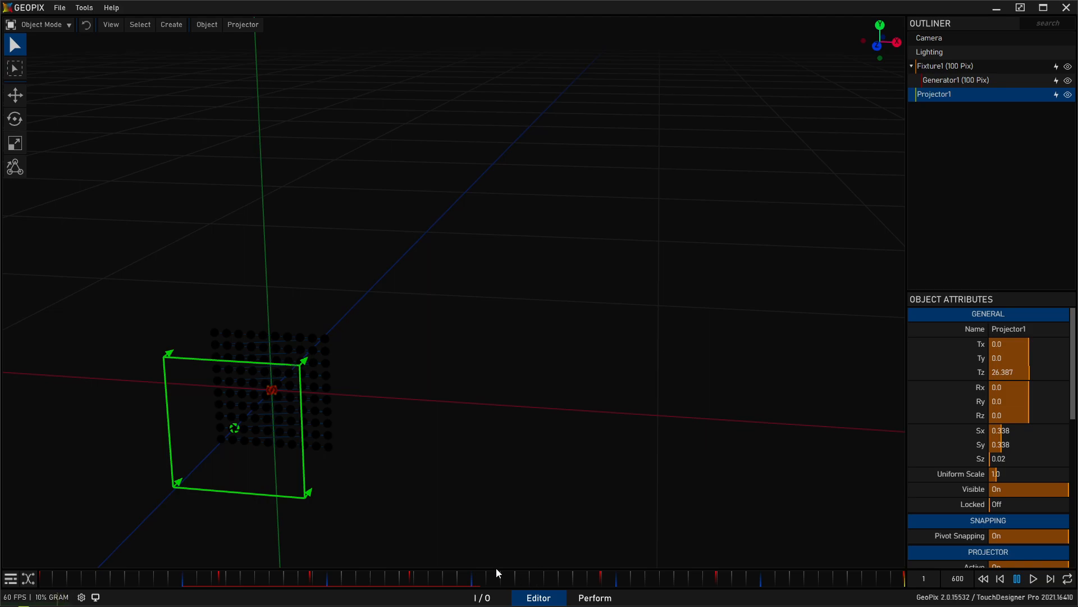
Step: Duplicate Macro_2 in the I/O graph, place the copy below the original, and enter the copy
left_click(482, 598)
left_click_drag(480, 242, 477, 350, "alt")
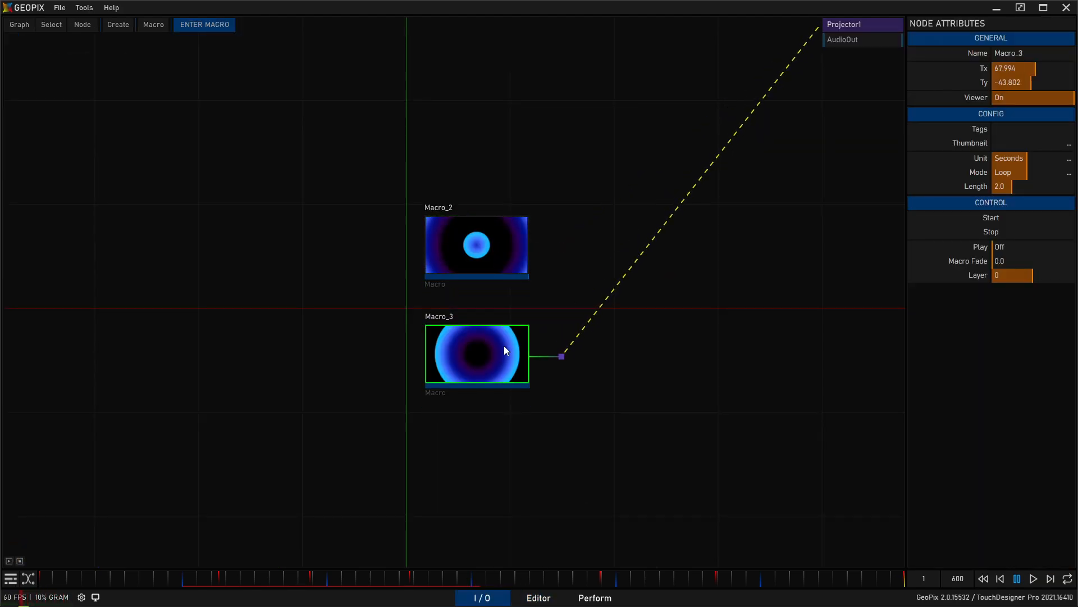
double_click(496, 353)
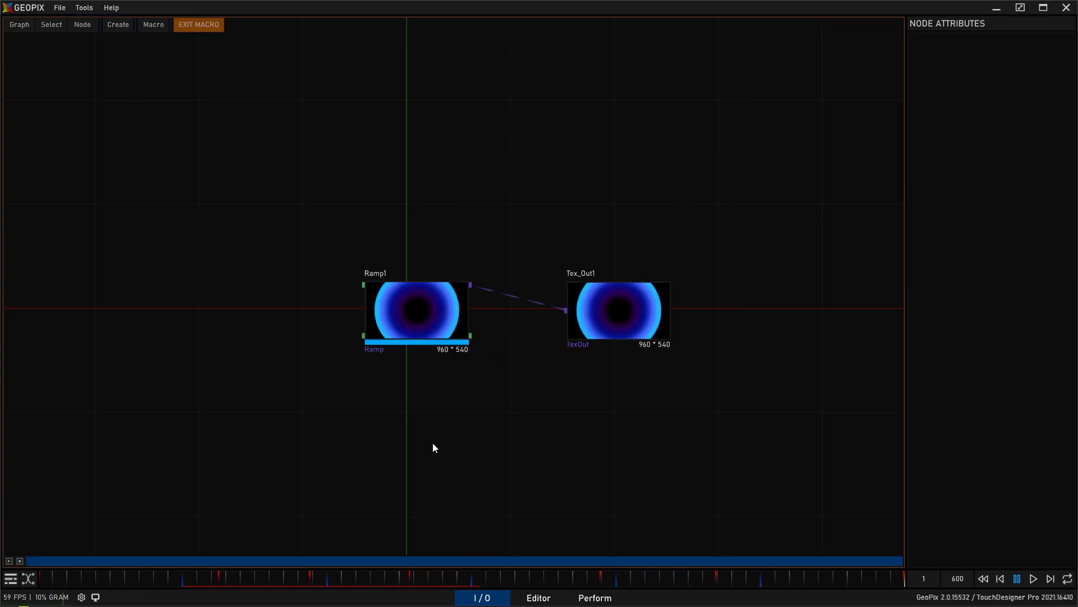
Step: Enable timing on the copied macro's Ramp1 and recolour its gradient to yellow and green
left_click(430, 322)
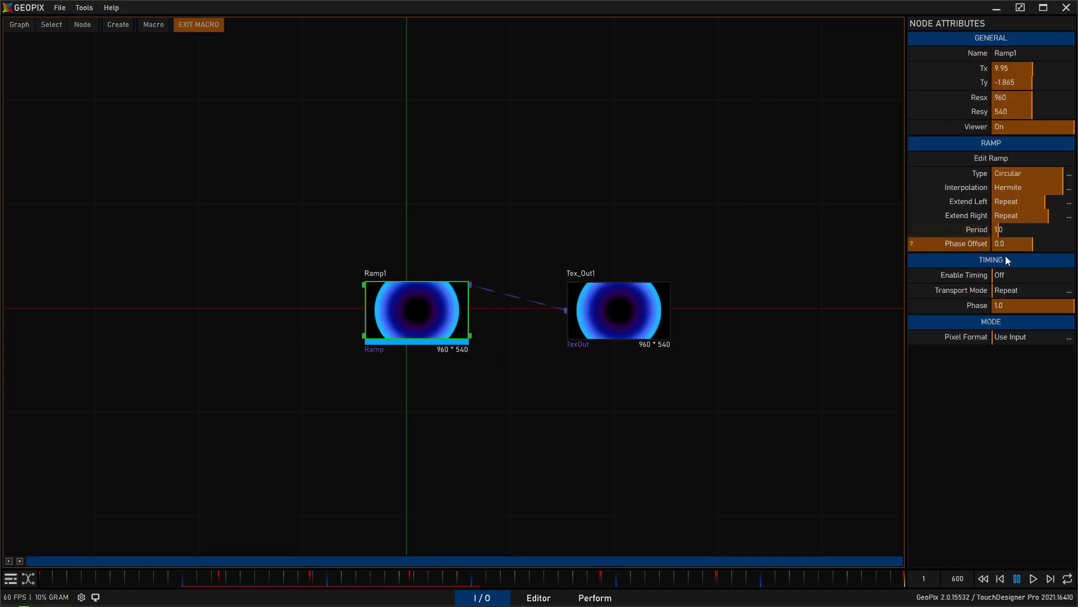
left_click(1005, 275)
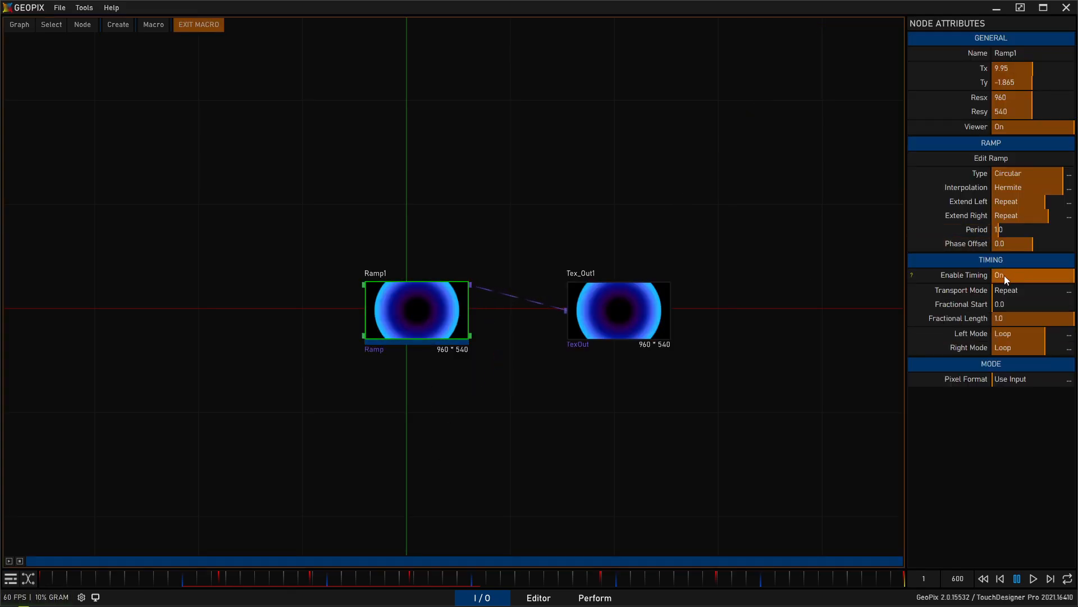
left_click(1016, 160)
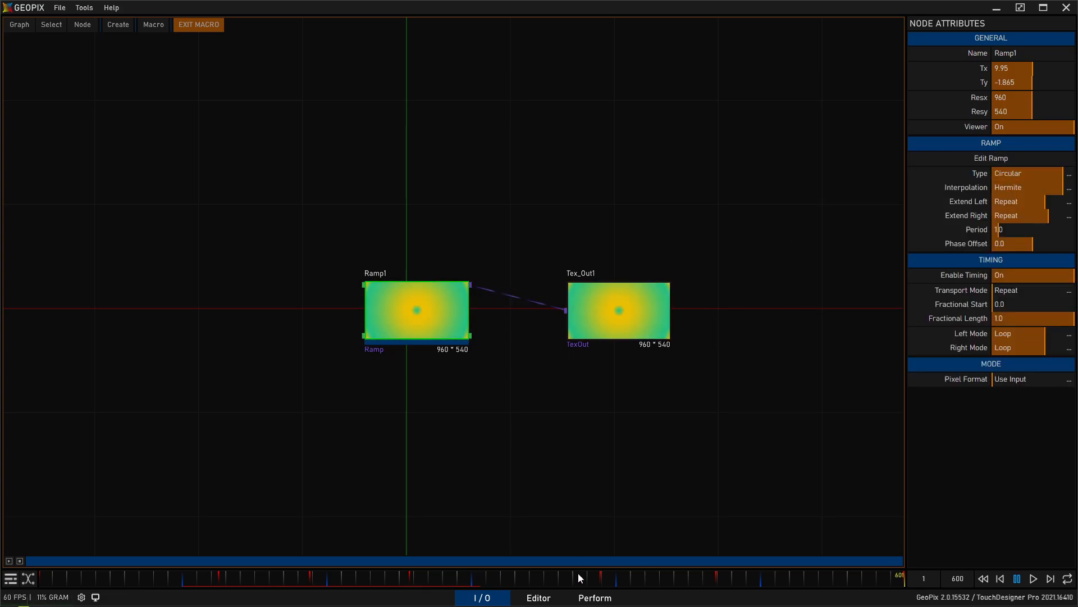
left_click(538, 598)
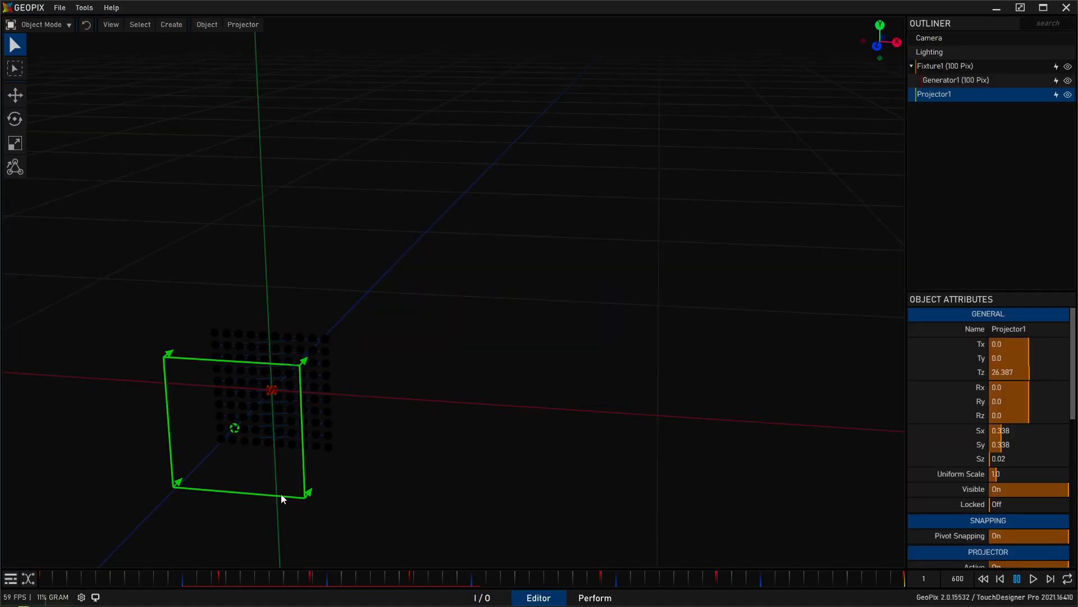
left_click(16, 581)
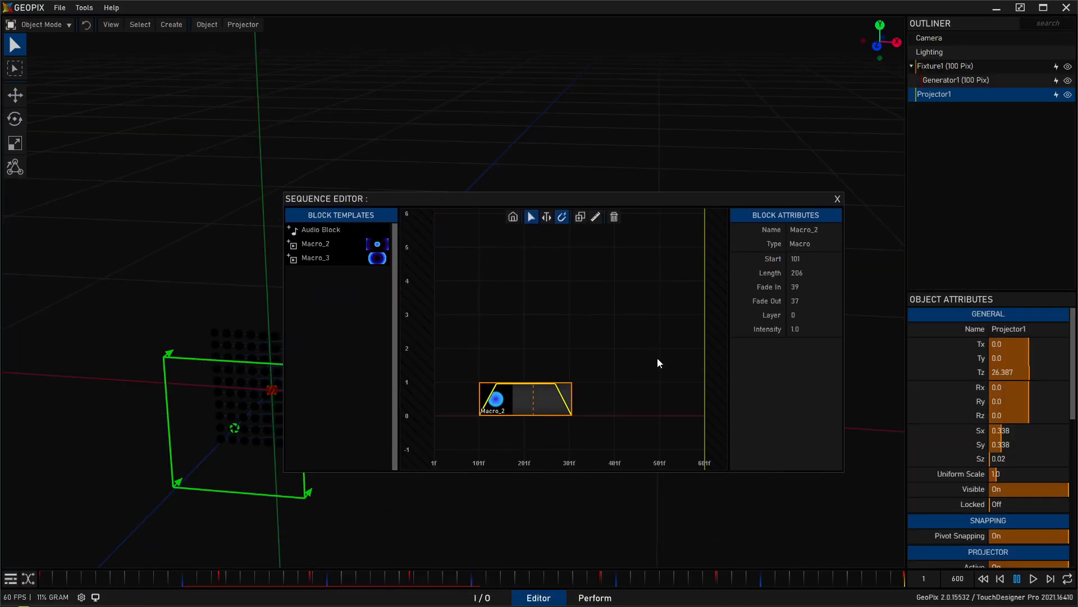
left_click(481, 598)
left_click(837, 199)
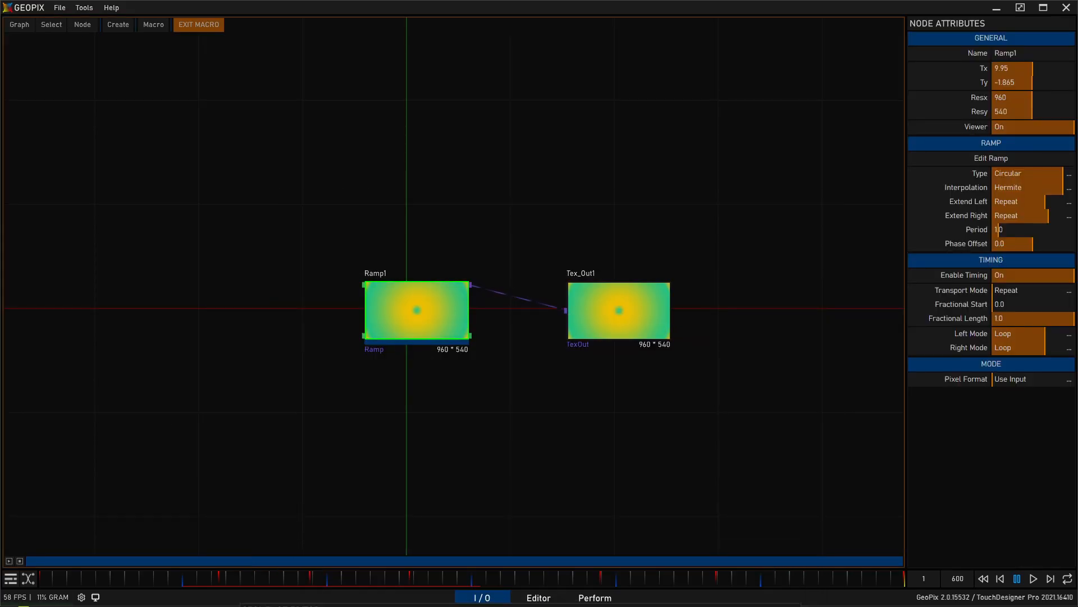
Step: Exit the macro, add a Macro_3 block to the sequence one row above the Macro_2 block overlapping its end, and scrub back before both blocks
left_click(217, 26)
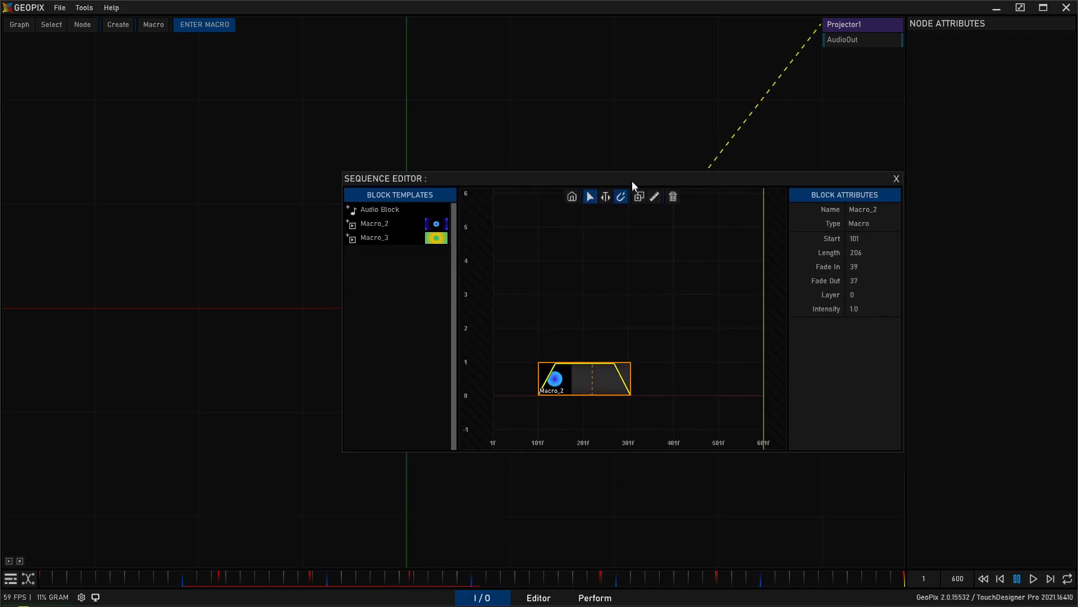
left_click_drag(632, 180, 632, 176)
left_click_drag(582, 316, 564, 341)
left_click_drag(604, 343, 624, 327)
left_click_drag(693, 326, 688, 326)
left_click_drag(644, 338, 655, 338)
left_click(896, 174)
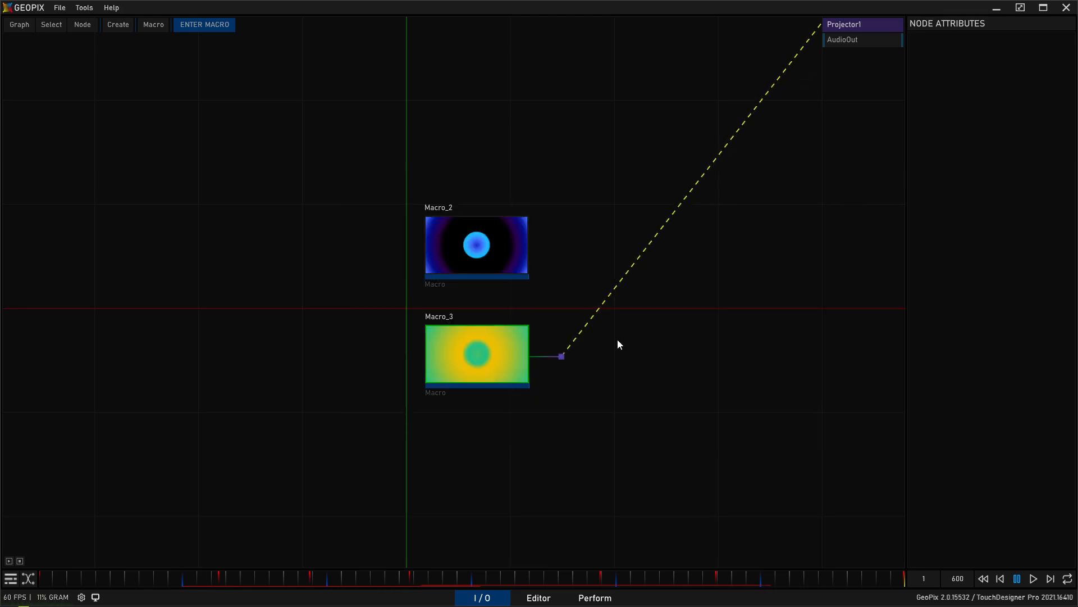
left_click_drag(351, 583, 158, 578)
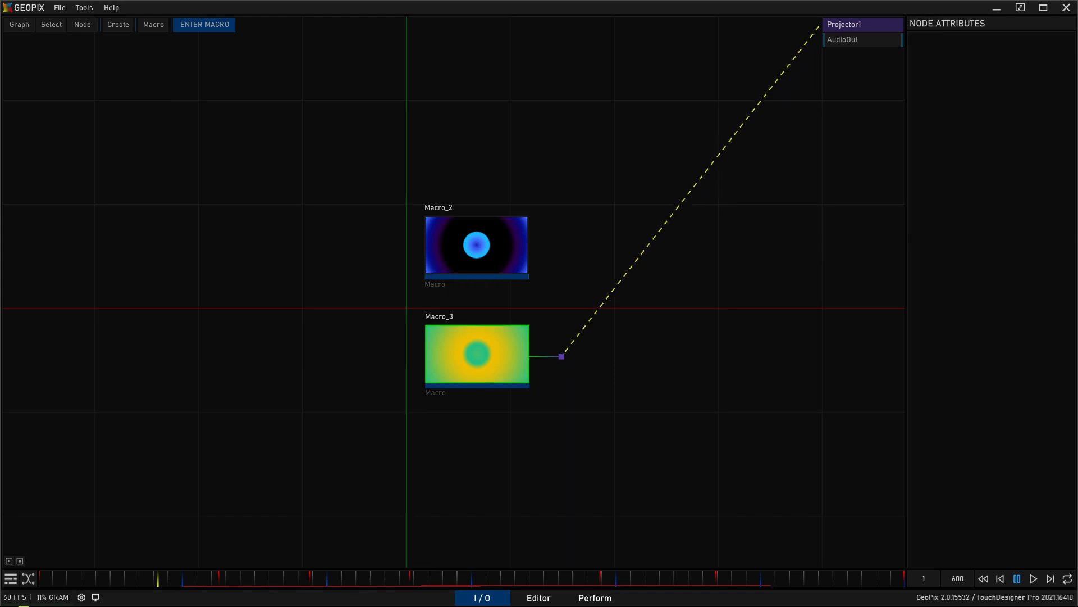
Step: Play the timeline from the beginning and watch the overlapping Macro_2 and Macro_3 blocks on the fixture in the Editor, then rewind
left_click(983, 578)
left_click(1032, 578)
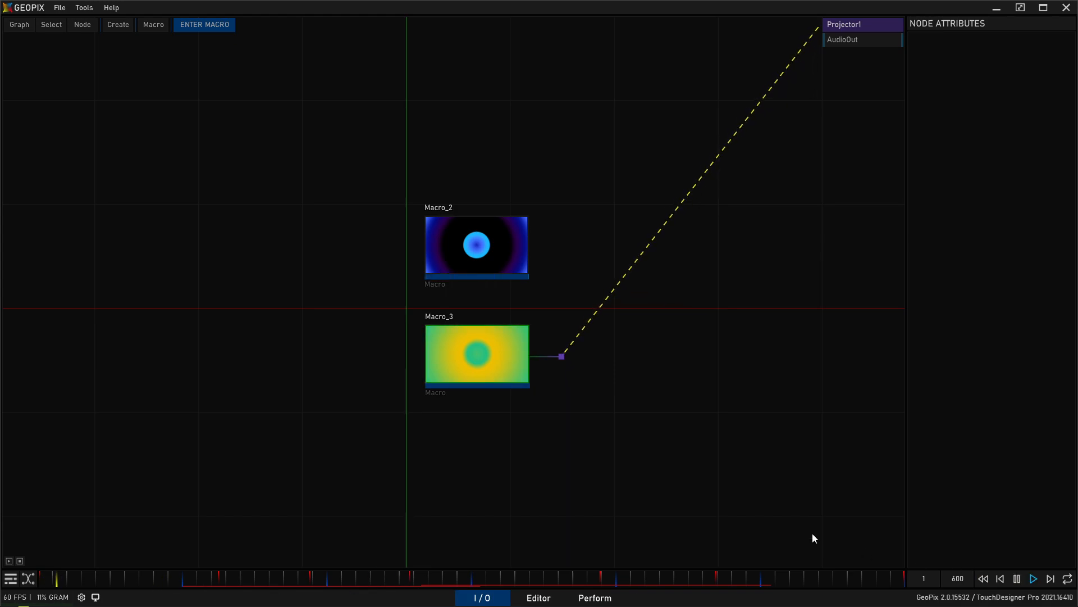
left_click(539, 598)
left_click_drag(543, 564, 539, 346)
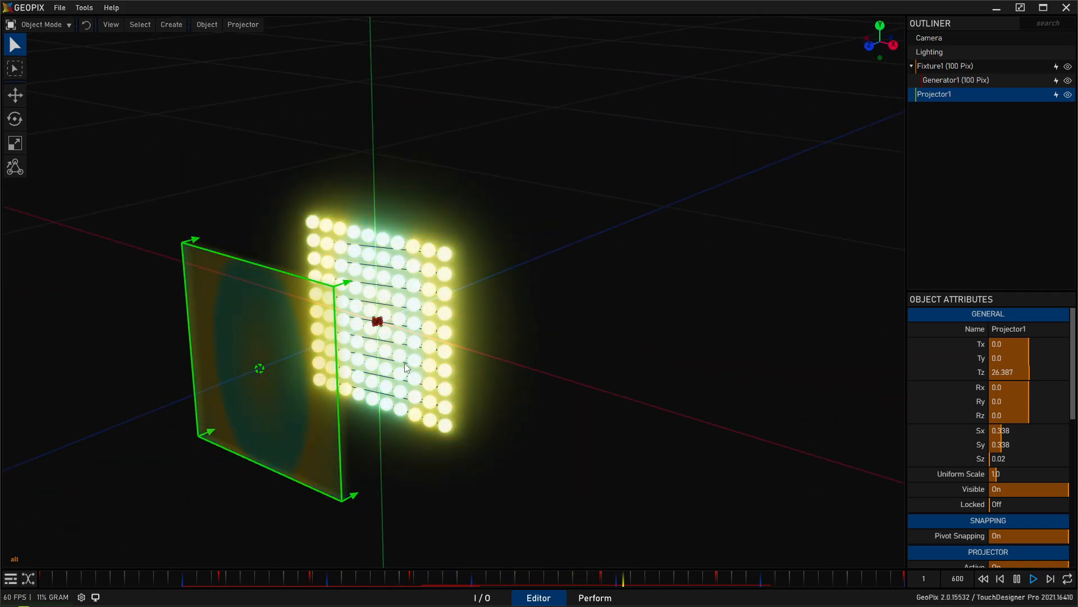
left_click_drag(406, 364, 410, 376)
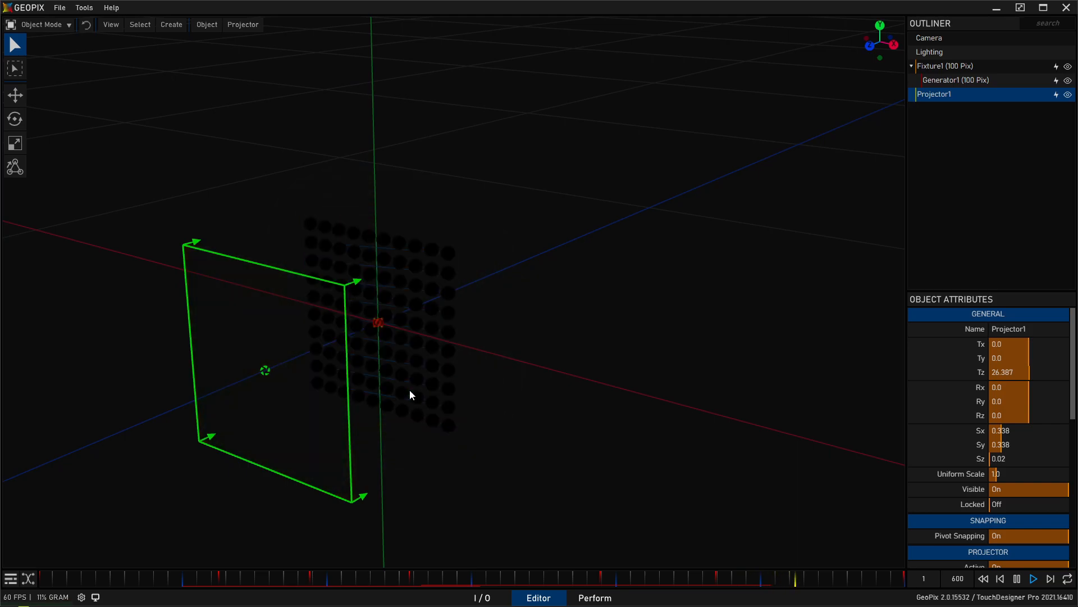
left_click_drag(410, 389, 581, 371)
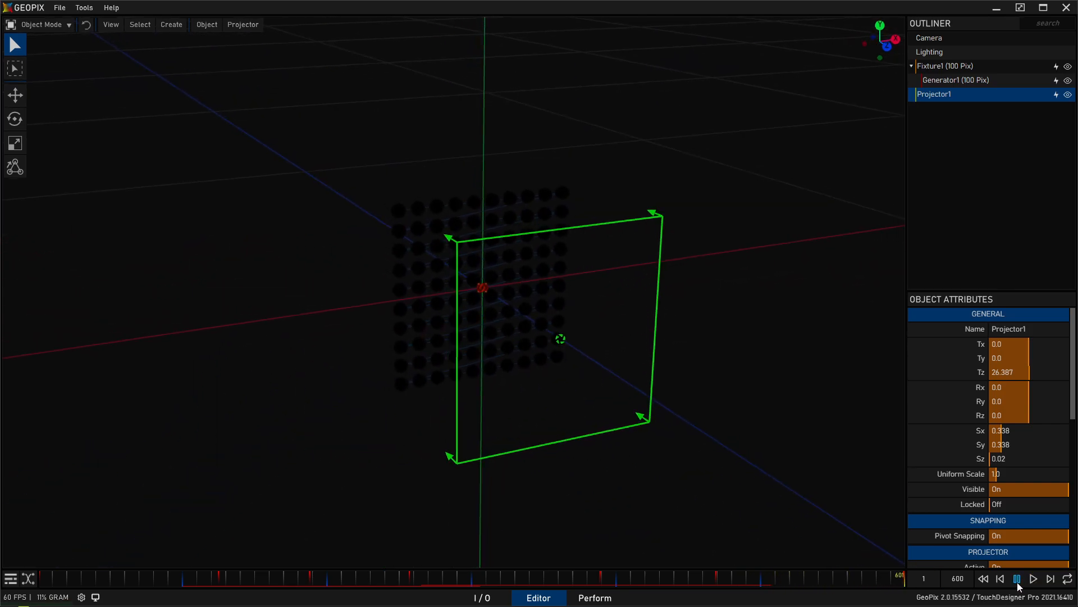
left_click(986, 579)
left_click_drag(618, 427, 438, 396)
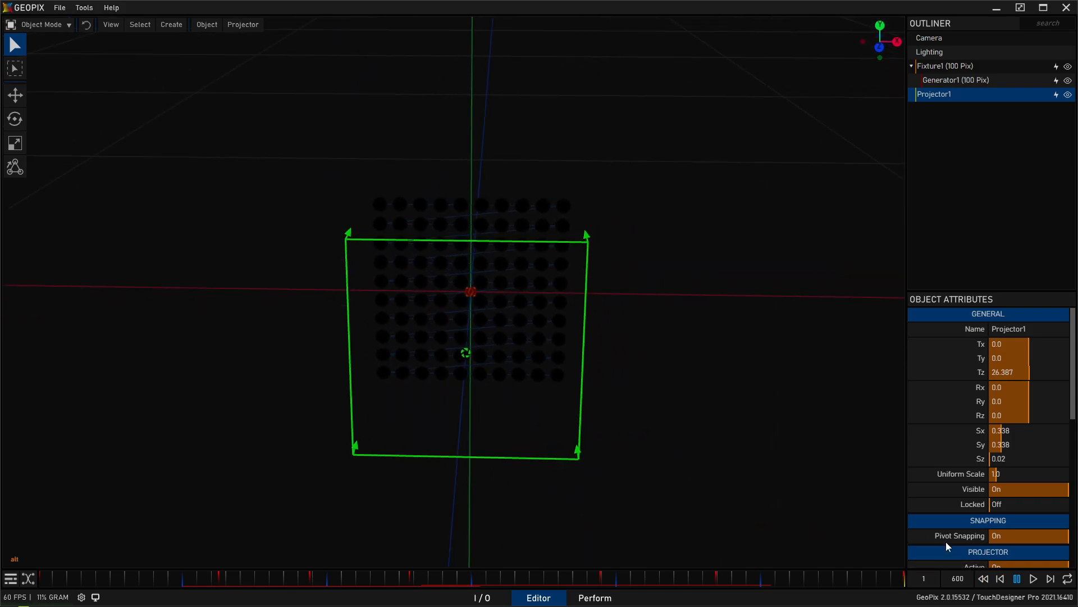
Step: Examine Projector1's object attributes and the keyframe and drive options offered for its Tx value
scroll(945, 426, "down", 5)
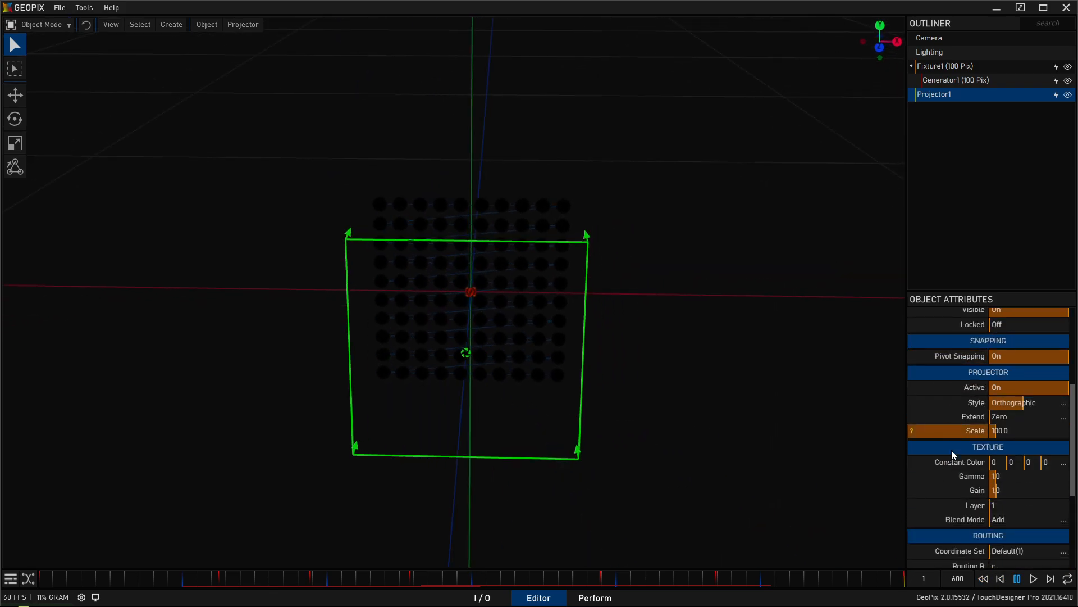
scroll(949, 444, "up", 5)
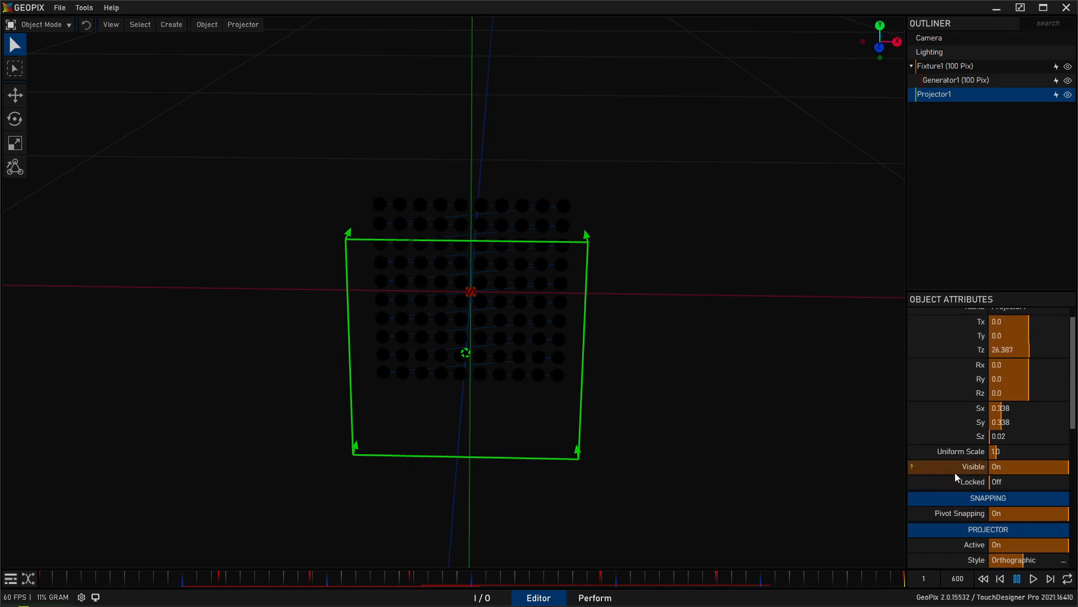
right_click(1016, 344)
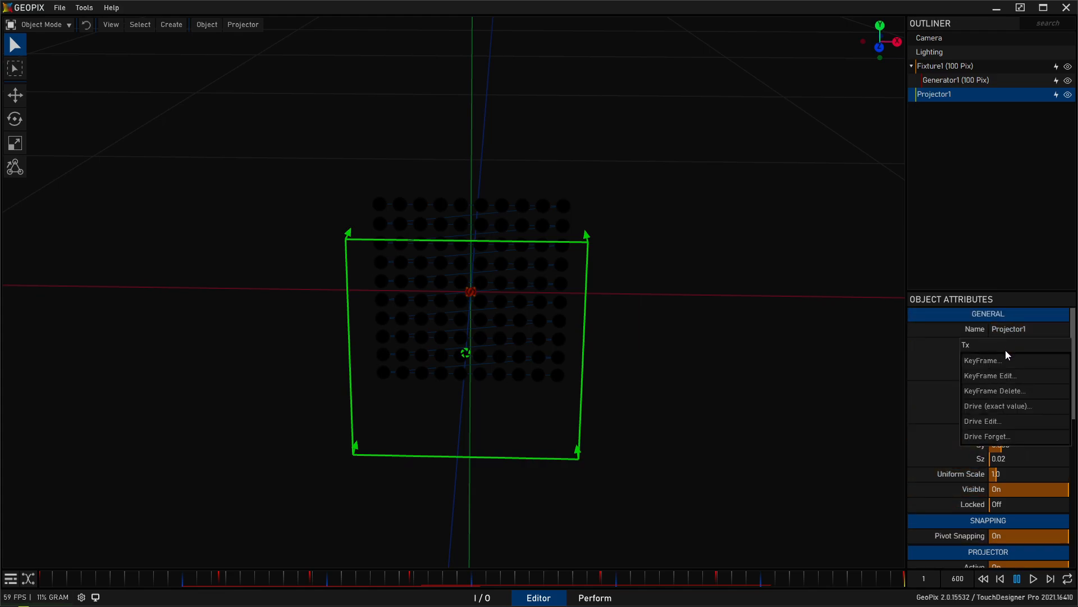
left_click_drag(638, 357, 720, 305)
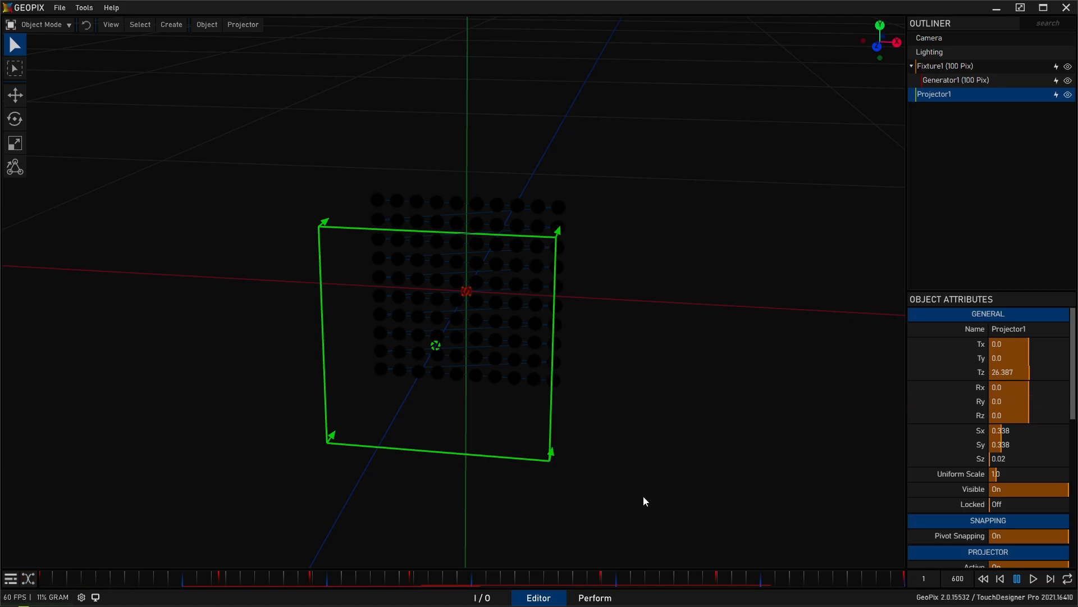
left_click_drag(519, 370, 541, 347)
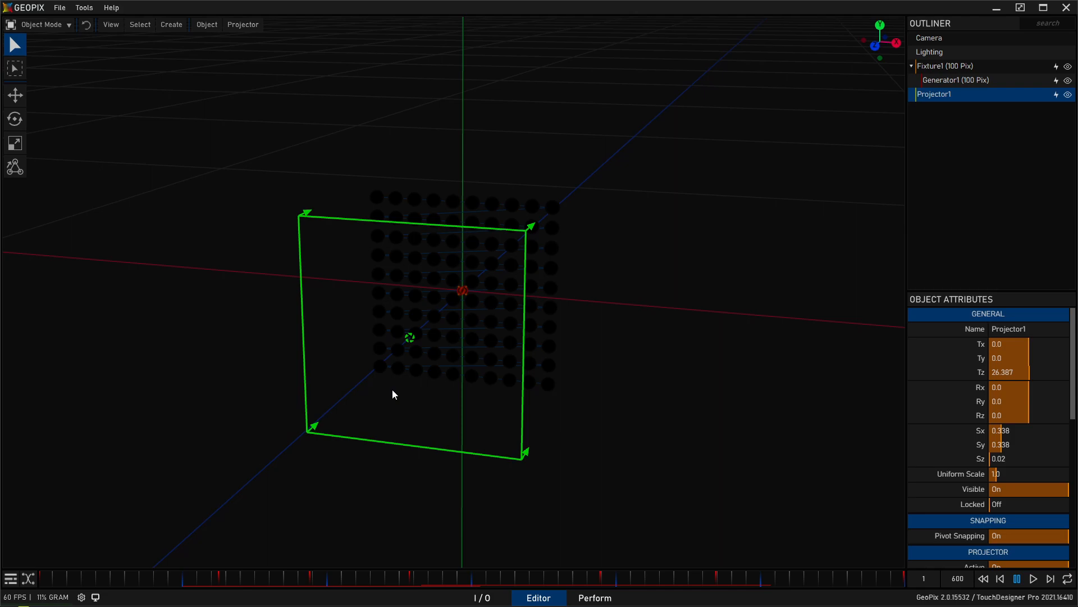
left_click_drag(443, 340, 516, 332, "alt")
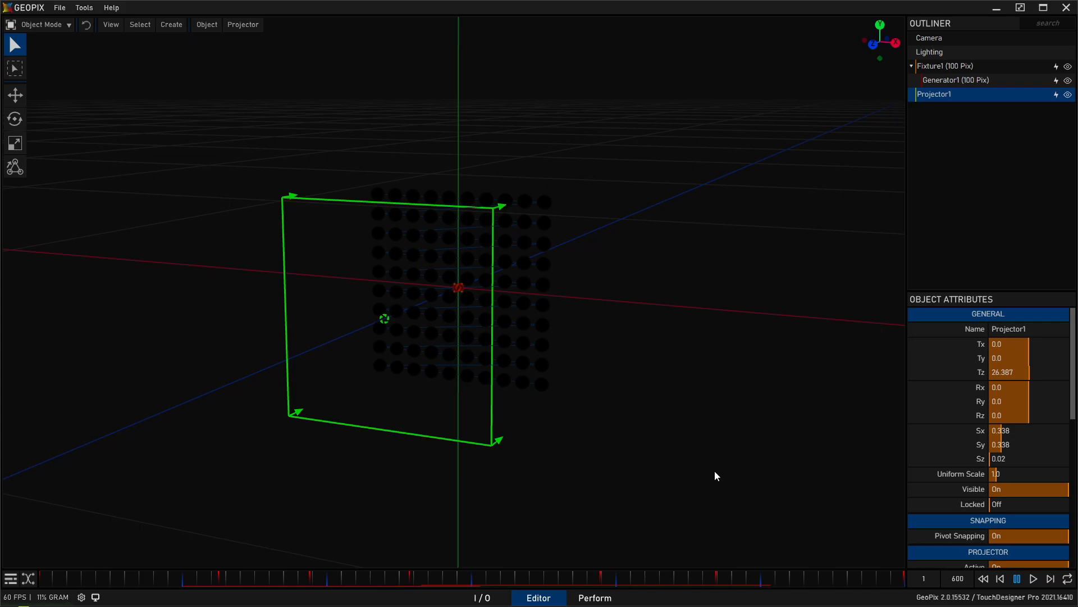
Step: Move Projector1 down below the fixture to a Ty of about -16.3 and keyframe Ty at the timeline's start
left_click_drag(478, 303, 446, 277, "alt")
key("w")
left_click_drag(433, 214, 439, 333)
left_click_drag(439, 333, 408, 312, "alt")
right_click(1049, 361)
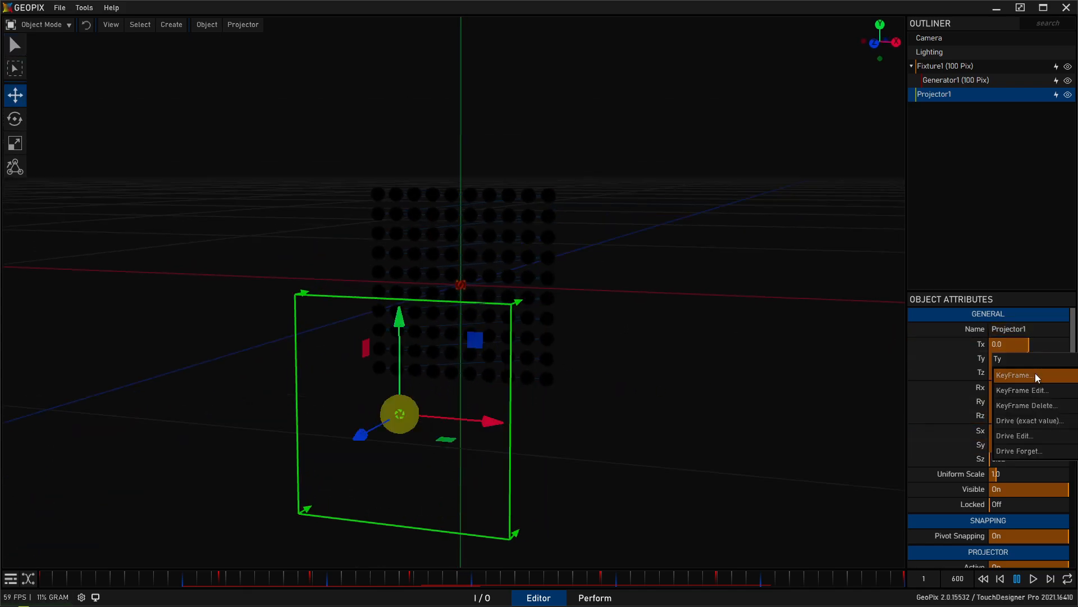
Step: At the end of the timeline, raise Projector1 above the fixture to a Ty of about 20.1 and keyframe Ty
left_click_drag(71, 583, 852, 534)
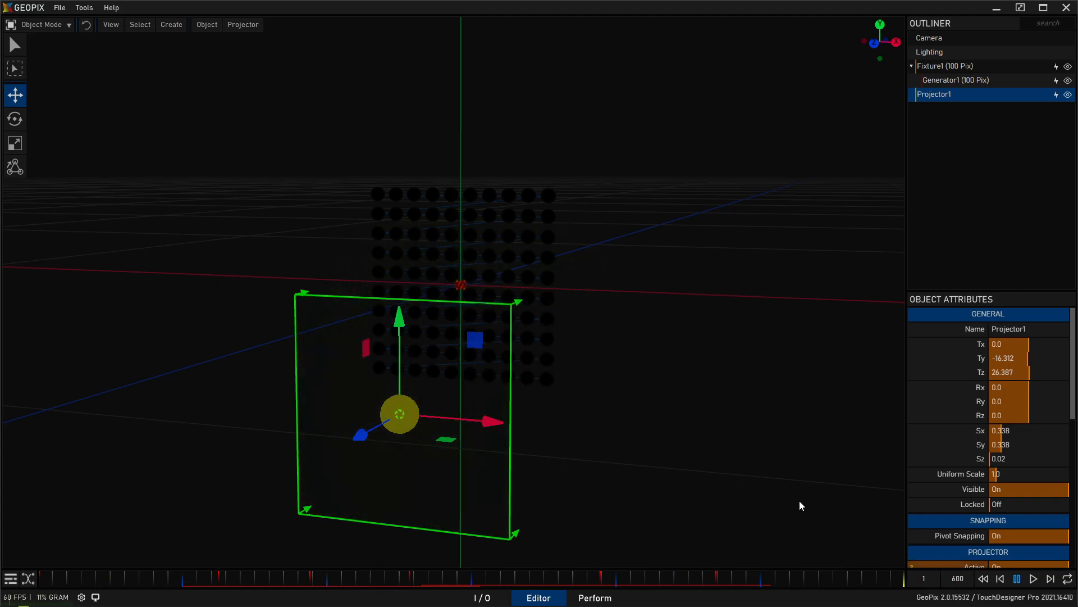
left_click_drag(405, 328, 440, 84)
right_click(1008, 360)
left_click(1001, 379)
left_click_drag(477, 315, 660, 604, "alt")
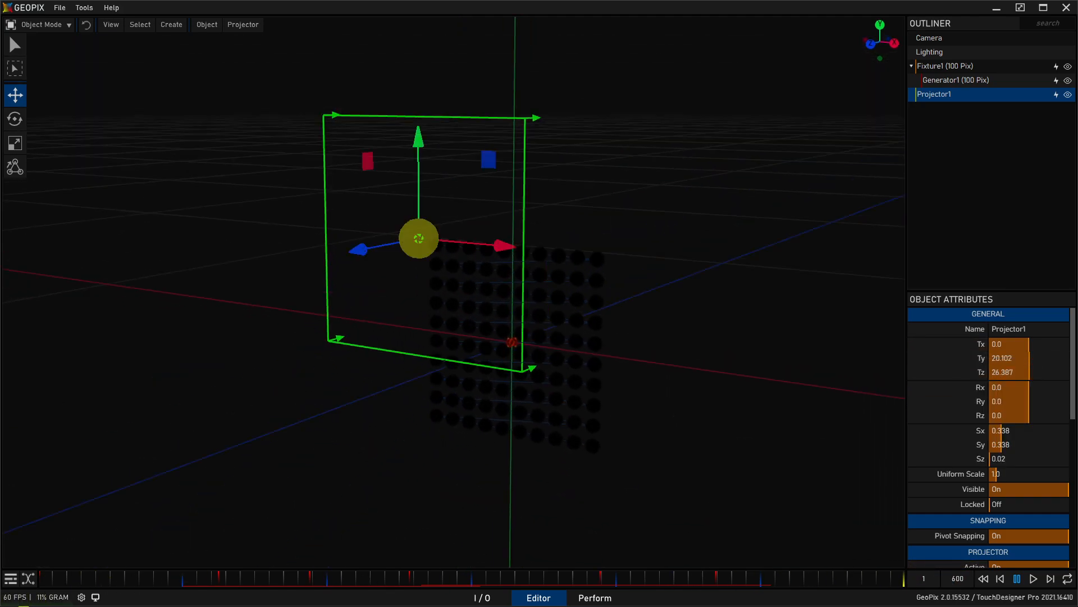
Step: Play the timeline from the beginning to preview Projector1's upward sweep across the fixture, then stop and rewind
left_click(989, 580)
left_click(1035, 580)
left_click_drag(584, 424, 525, 362, "alt")
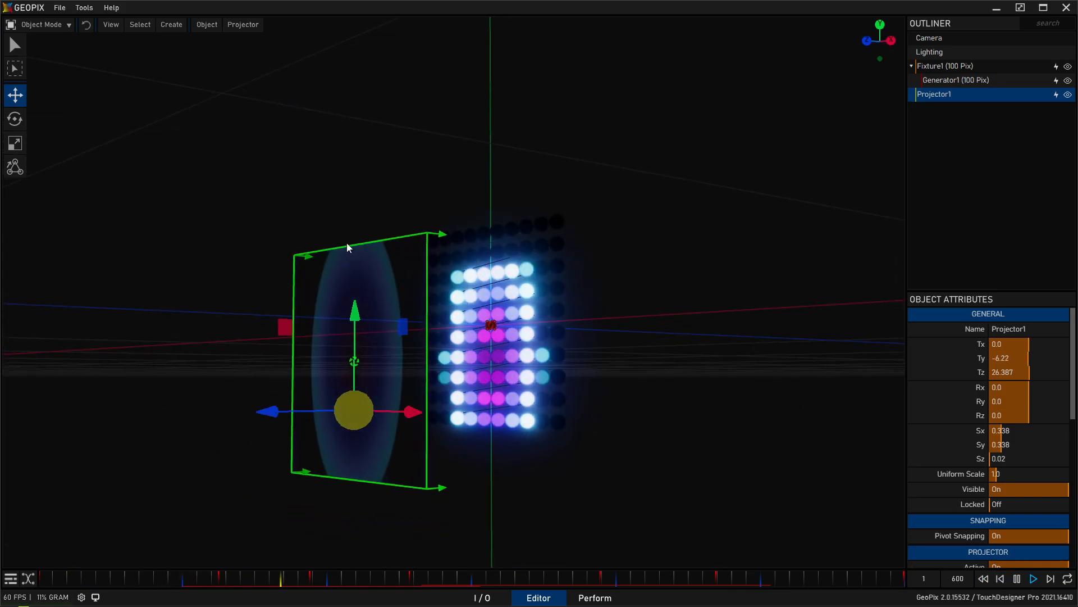
left_click_drag(697, 225, 634, 298, "alt")
key("q")
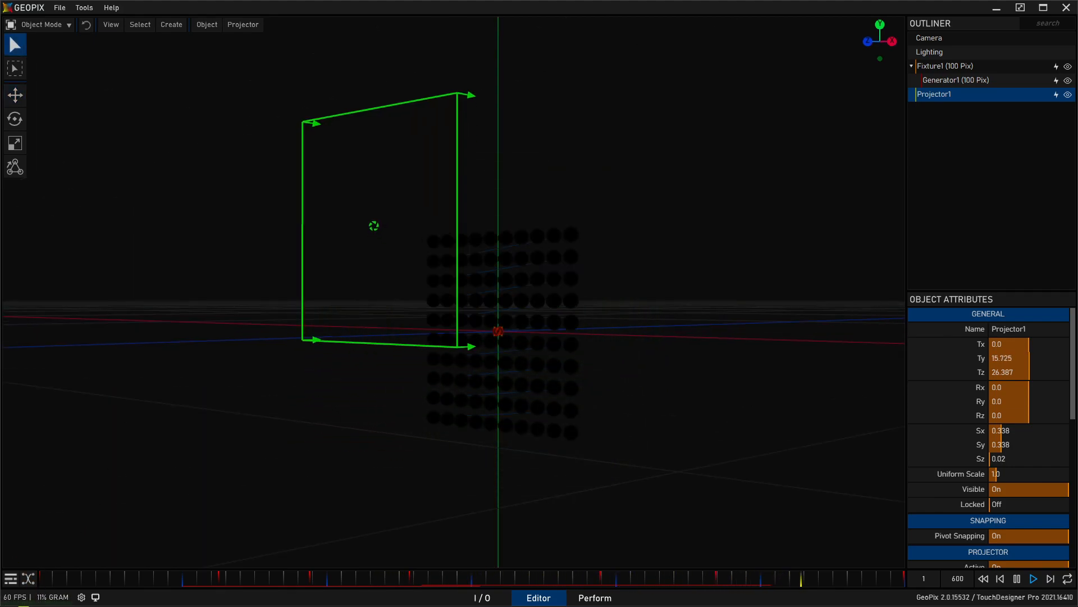
key("space")
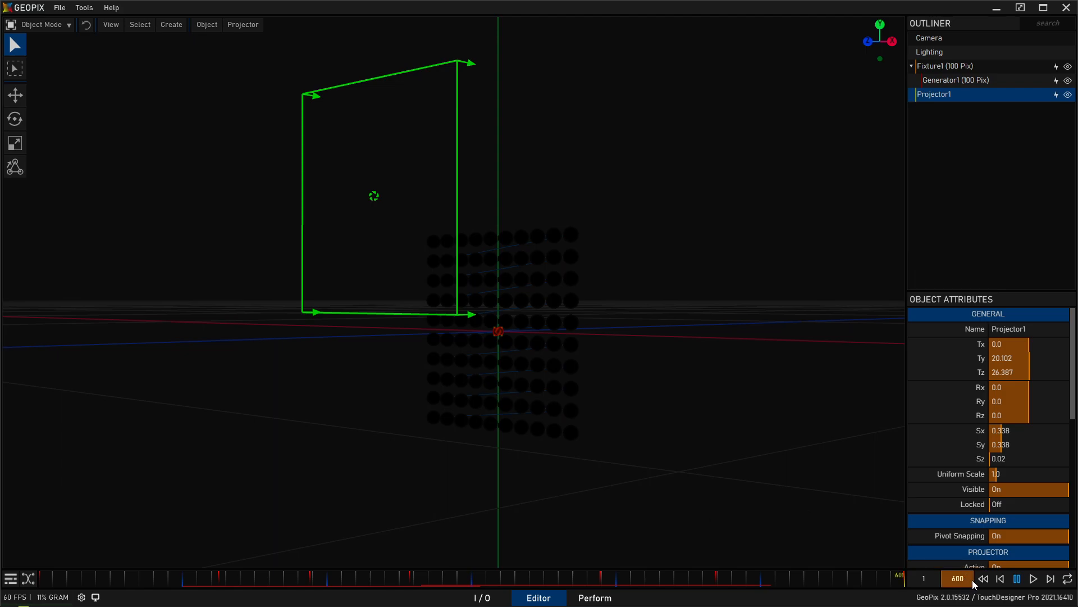
left_click(1001, 578)
left_click_drag(234, 288, 620, 271)
key("alt")
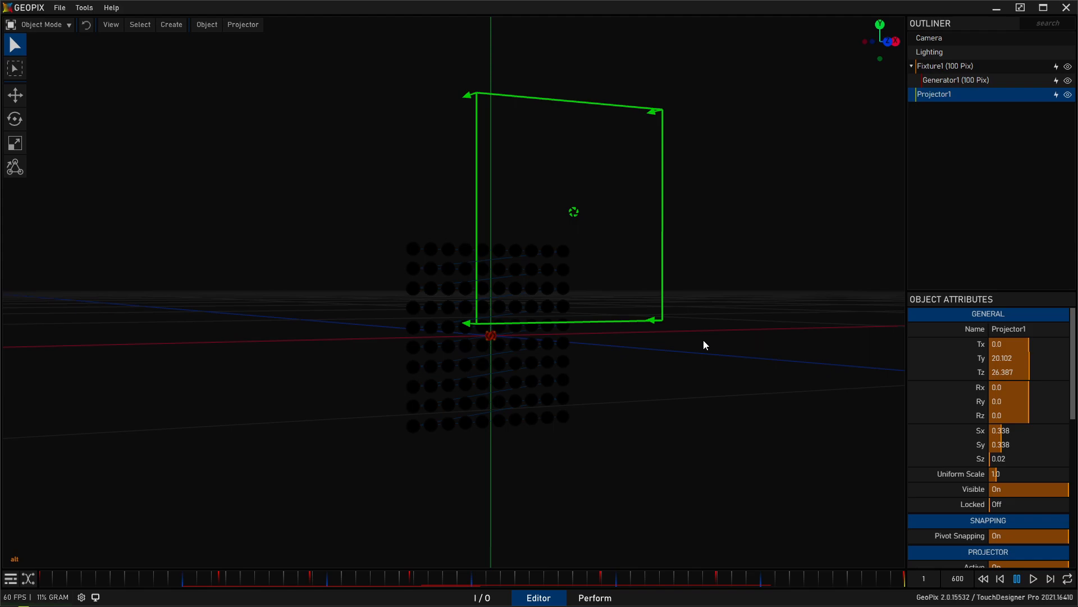
left_click_drag(700, 345, 650, 337)
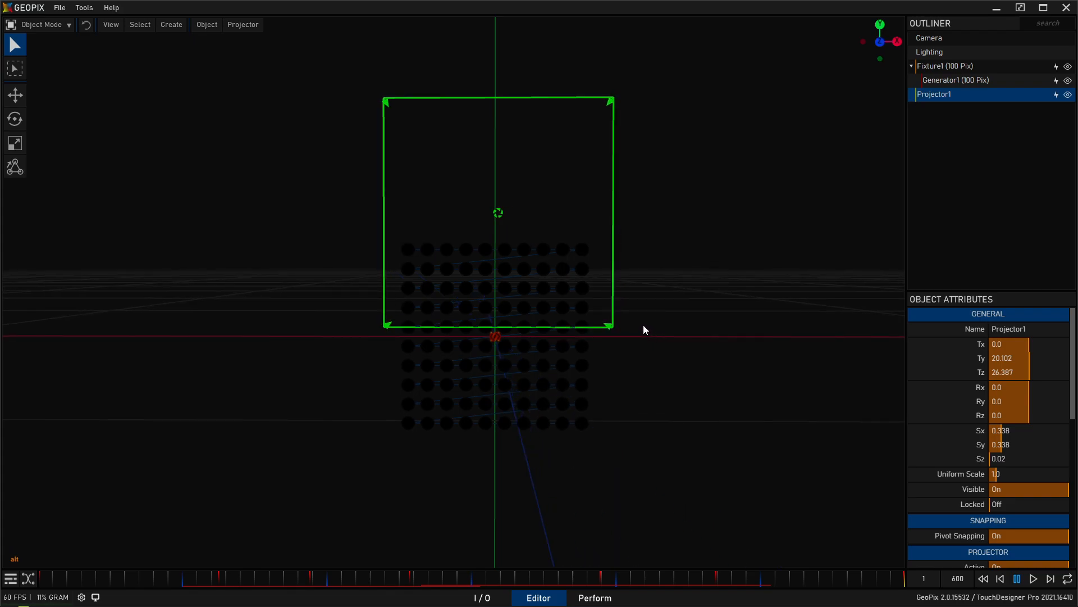